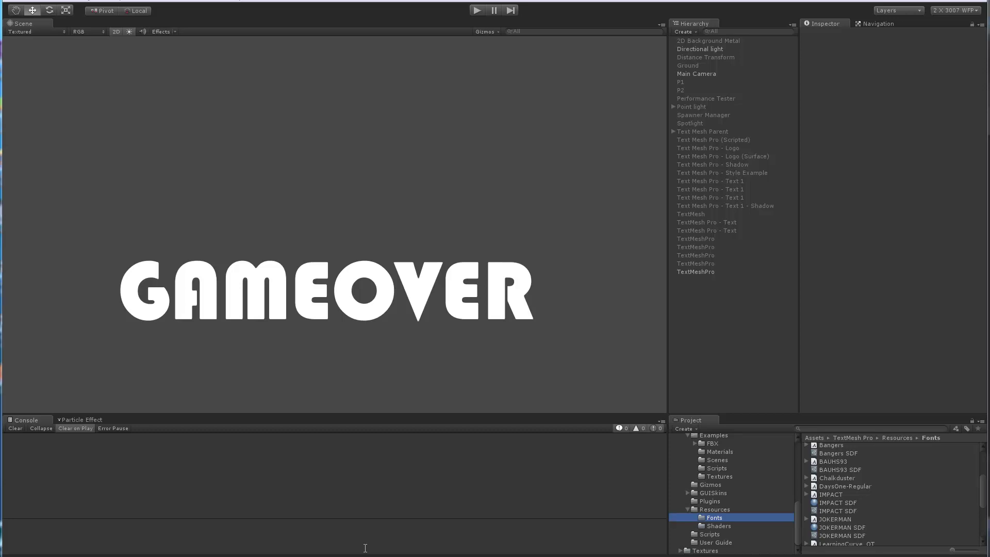
# Step: Select the GAMEOVER text, view its material options, then dismiss them
pyautogui.click(697, 271)
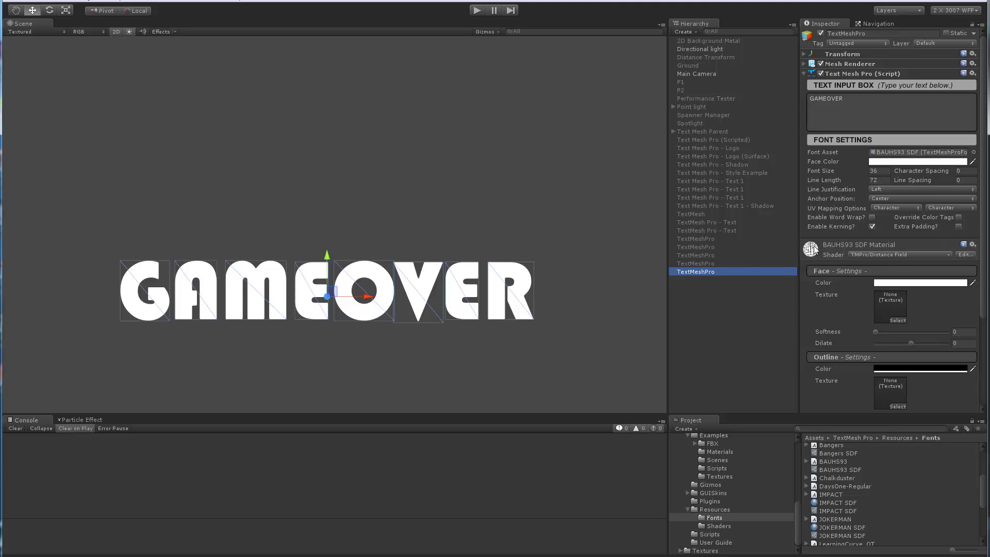
pyautogui.rightClick(819, 248)
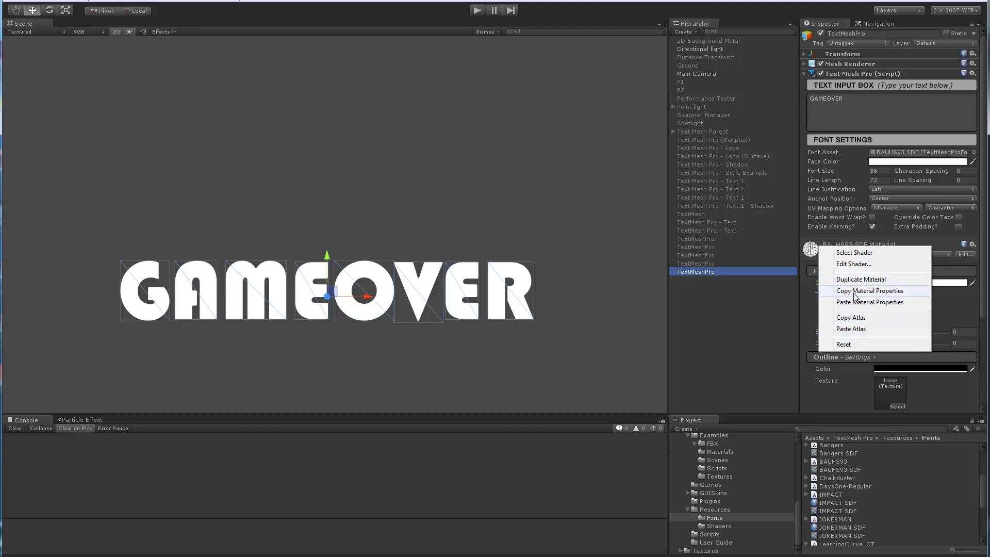
pyautogui.click(743, 343)
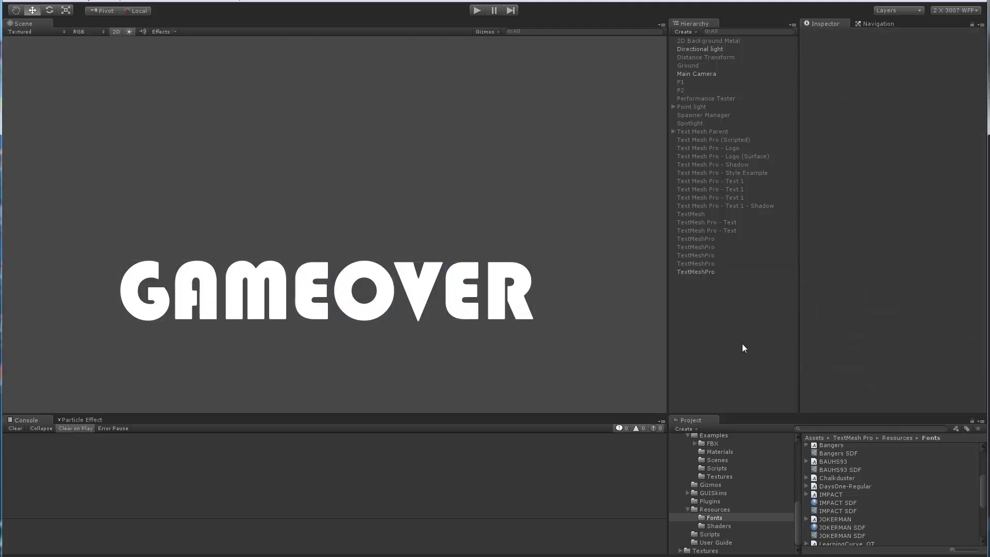
# Step: Duplicate the GAMEOVER text with Ctrl+D and drag the copy up above the original
pyautogui.click(699, 274)
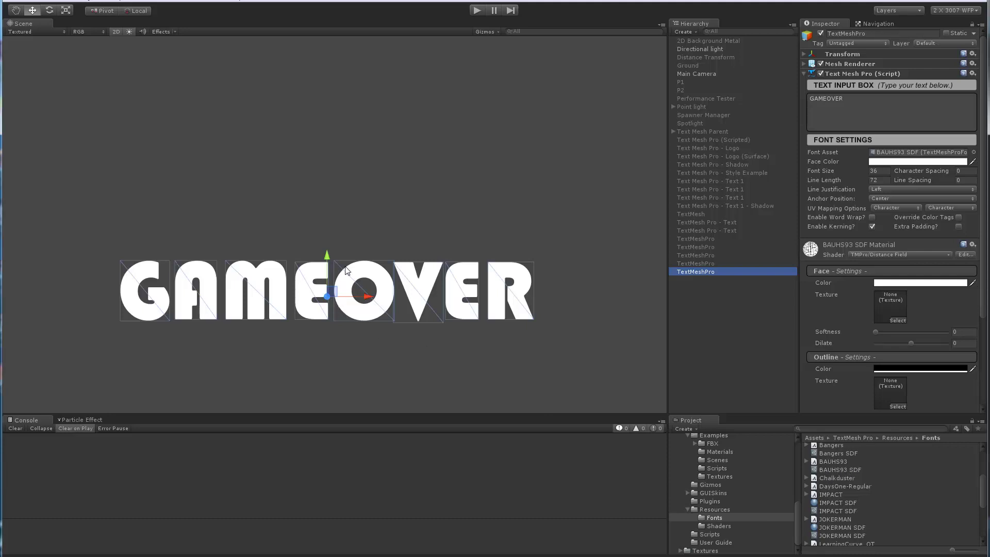
pyautogui.hotkey('ctrl', 'd')
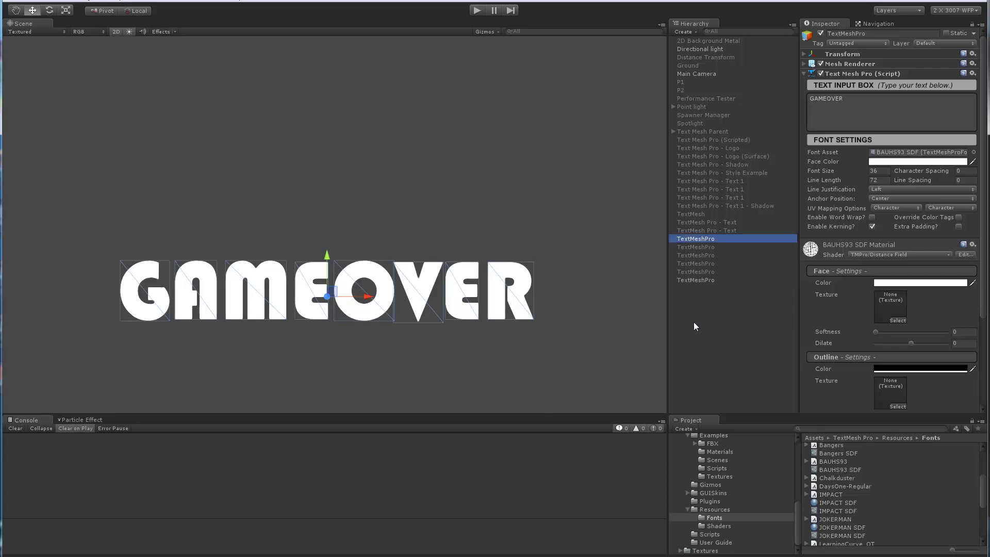
pyautogui.moveTo(329, 254); pyautogui.dragTo(326, 124)
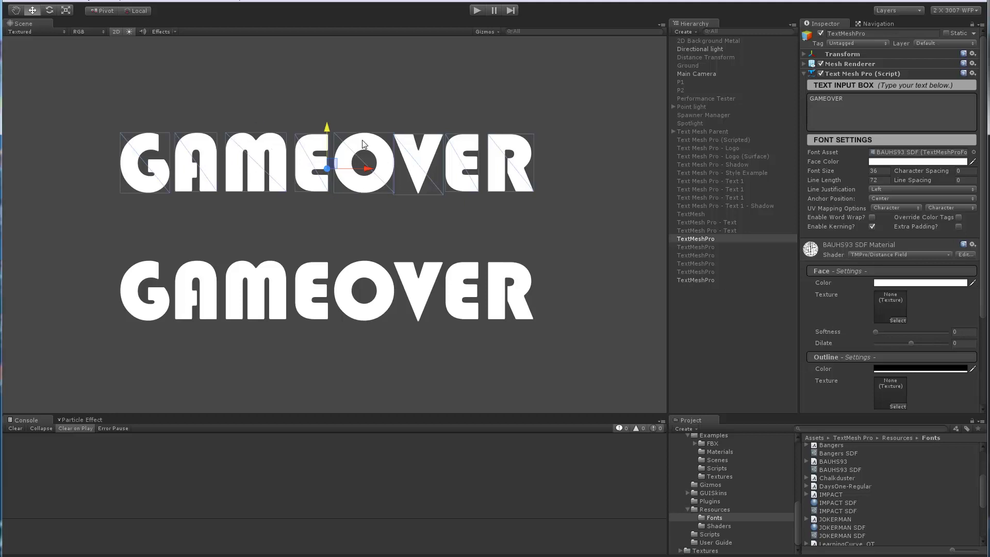
# Step: Review the BAUHS93 SDF font asset settings, then reselect the top GAMEOVER text
pyautogui.click(830, 470)
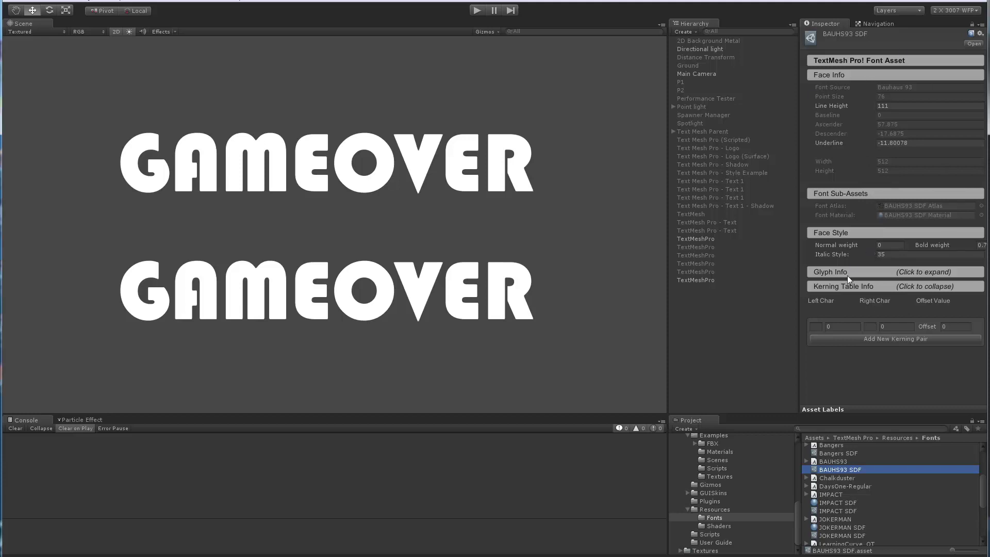
pyautogui.click(698, 239)
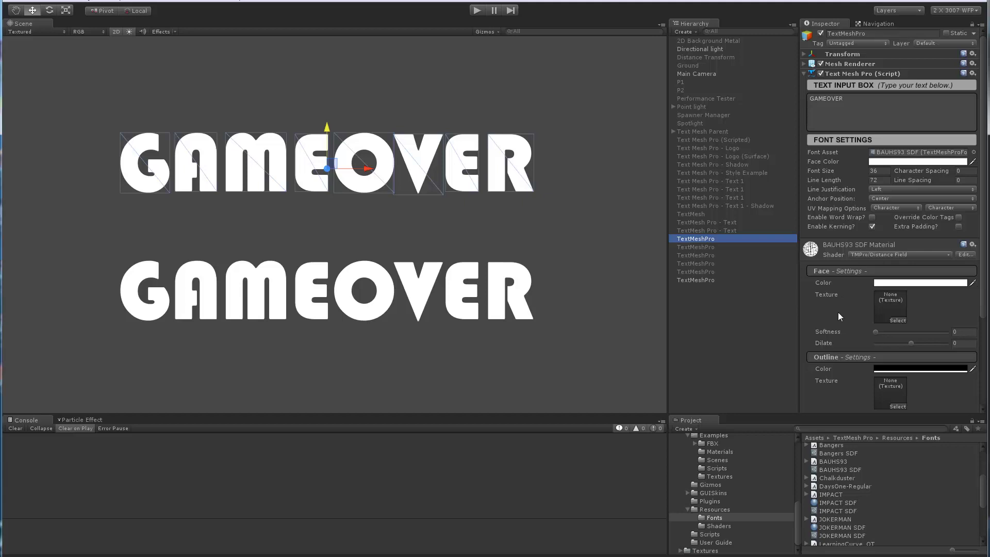
# Step: Give the top text its own duplicate material with a 0.326 black outline thickness
pyautogui.rightClick(815, 249)
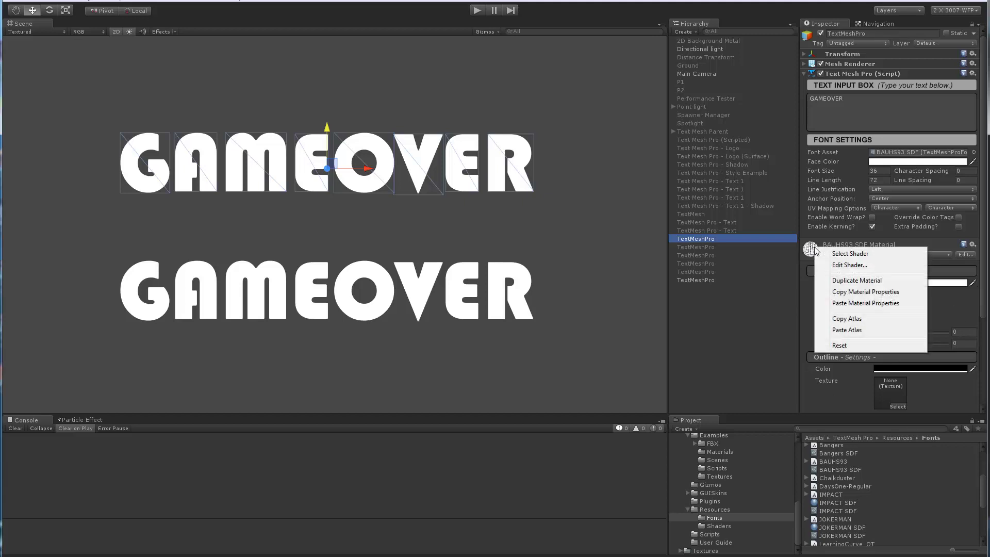
pyautogui.click(847, 283)
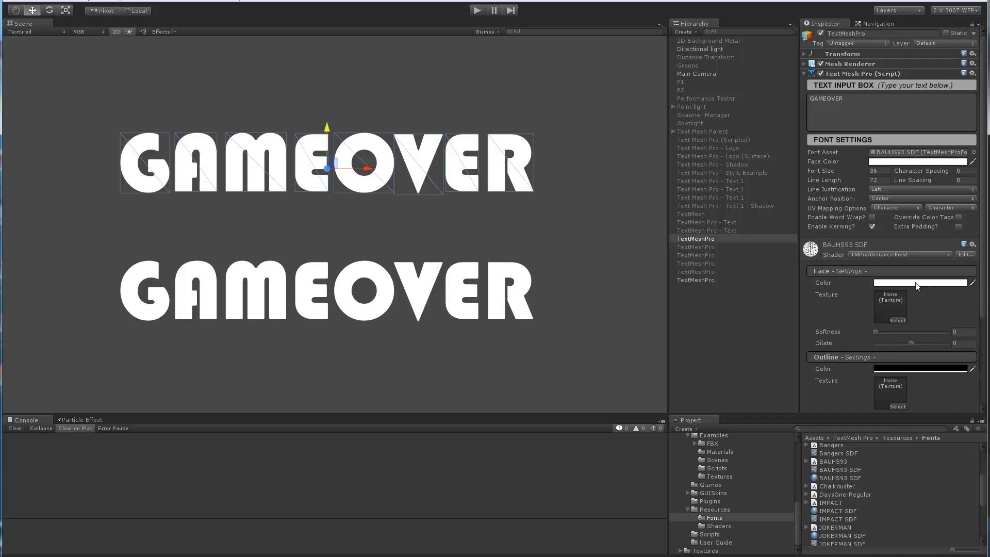
pyautogui.scroll(-3, 867, 361)
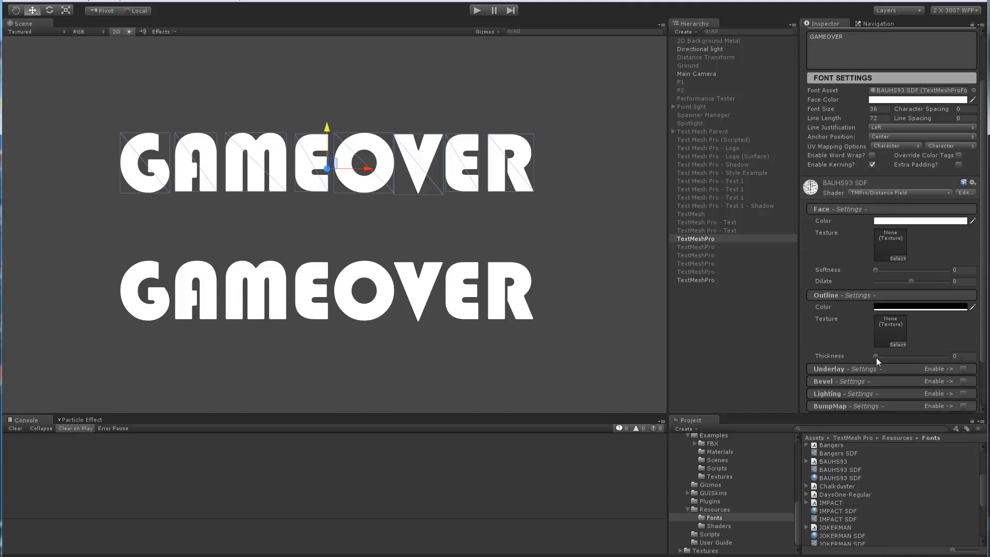
pyautogui.moveTo(876, 357); pyautogui.dragTo(899, 357)
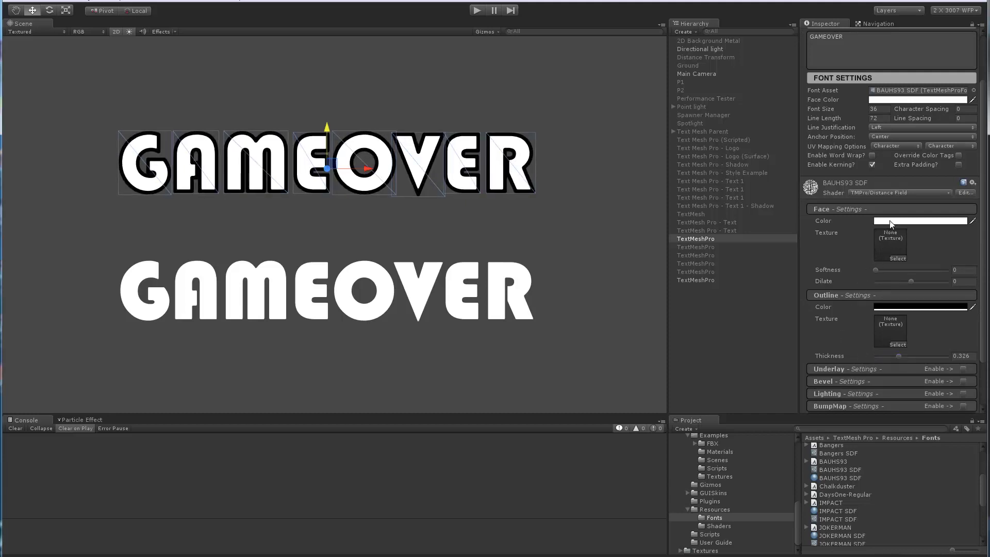
# Step: Set the material's face texture to Brushed Metal 3
pyautogui.click(896, 258)
pyautogui.scroll(-10, 661, 413)
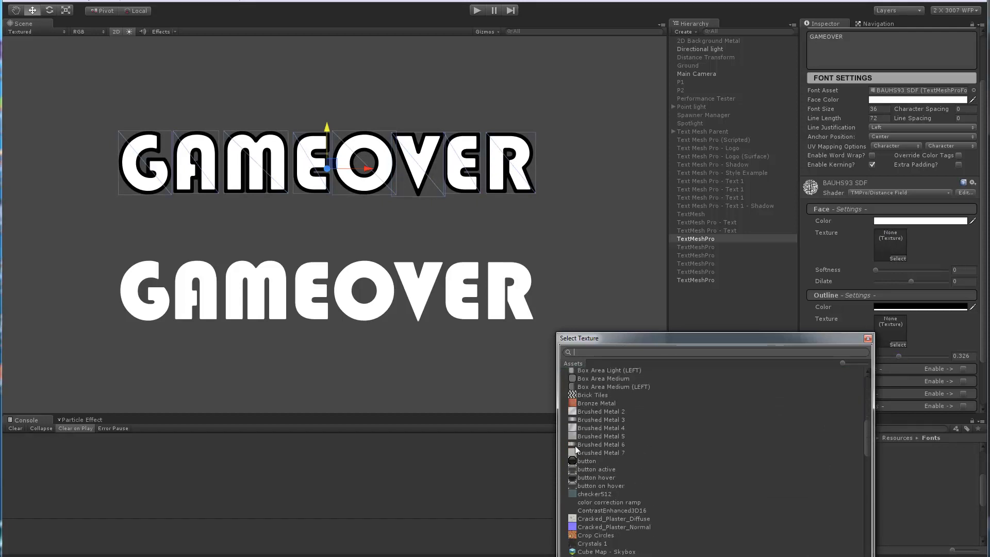
pyautogui.click(573, 422)
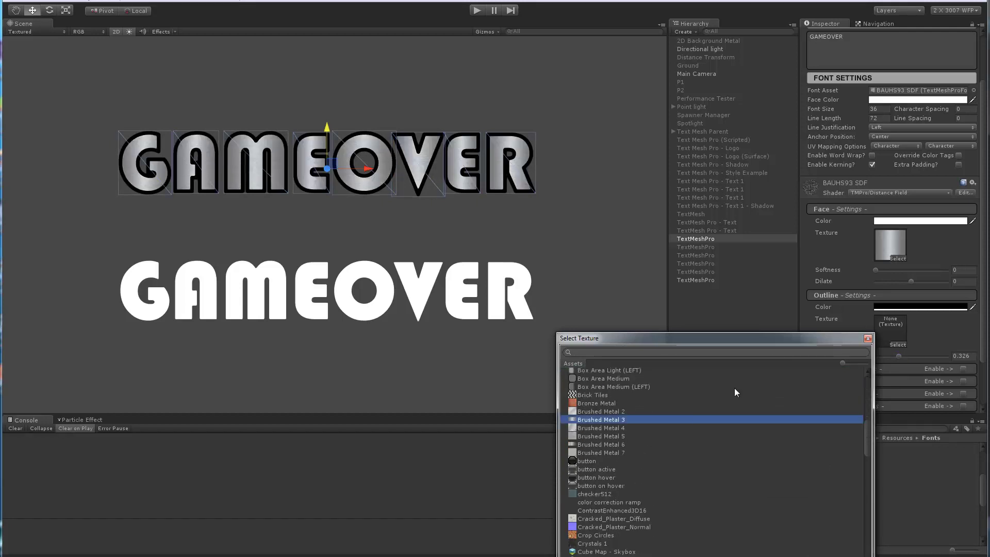
pyautogui.click(868, 338)
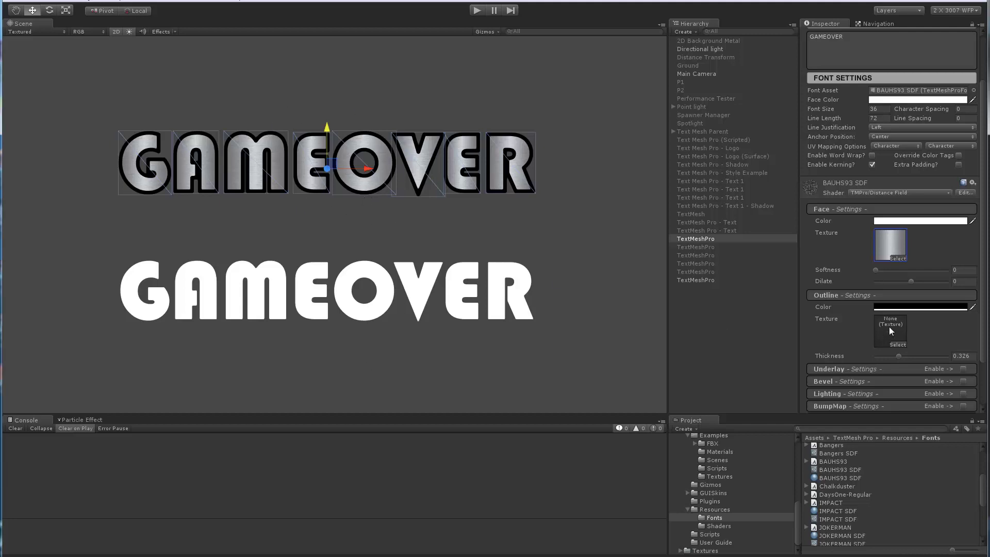
# Step: Switch the top GAMEOVER text's font asset to techniqu SDF
pyautogui.click(761, 353)
pyautogui.click(703, 238)
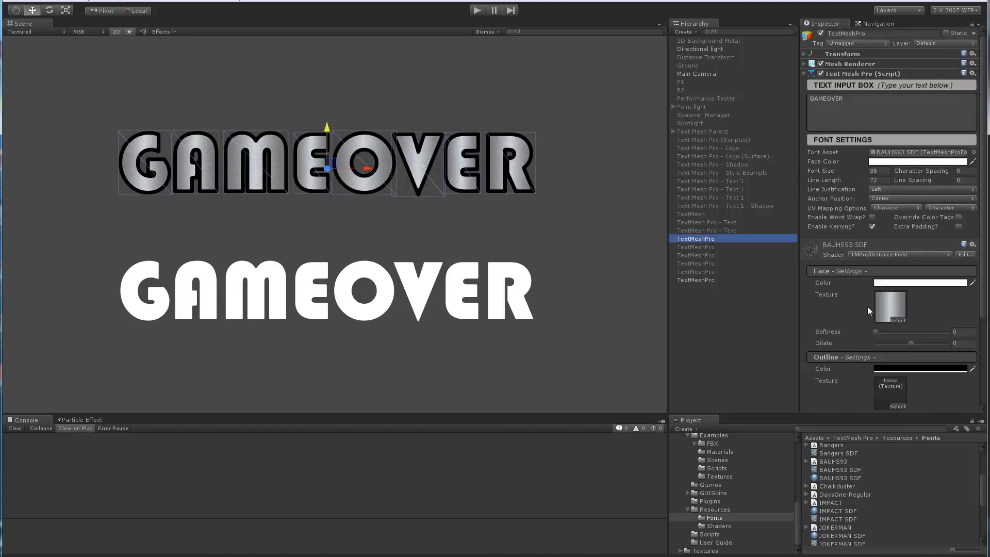
pyautogui.scroll(-3, 868, 305)
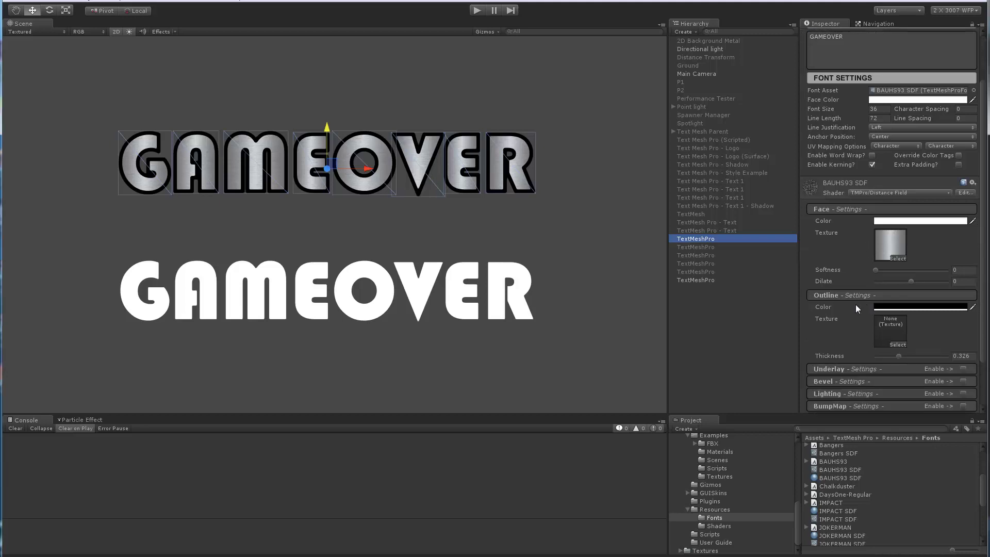
pyautogui.scroll(-3, 856, 304)
pyautogui.scroll(3, 860, 221)
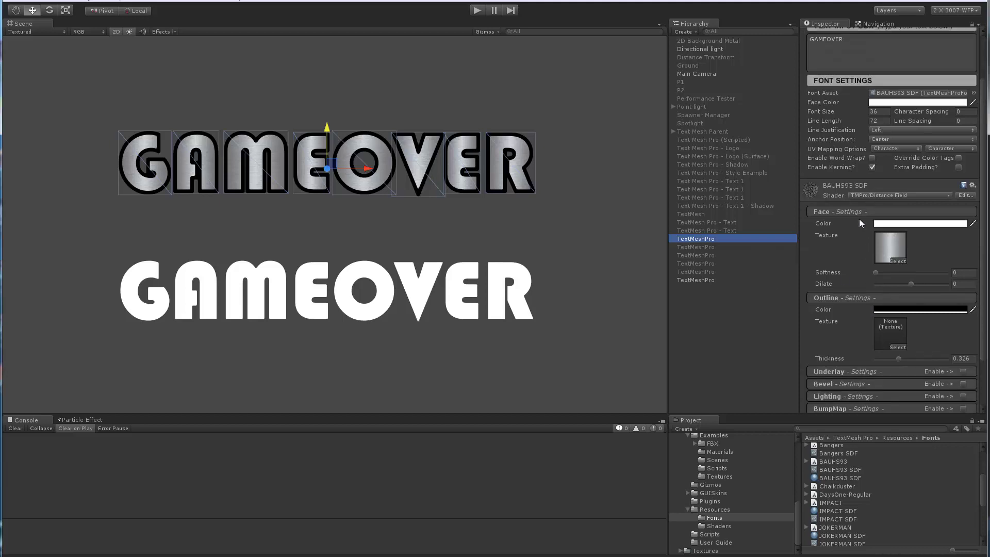
pyautogui.click(974, 93)
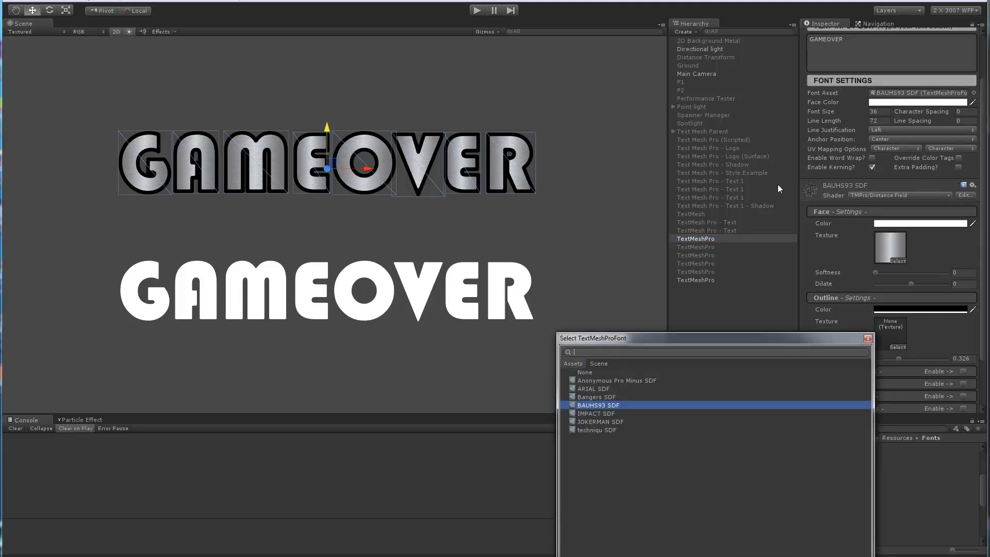
pyautogui.click(593, 431)
pyautogui.click(868, 339)
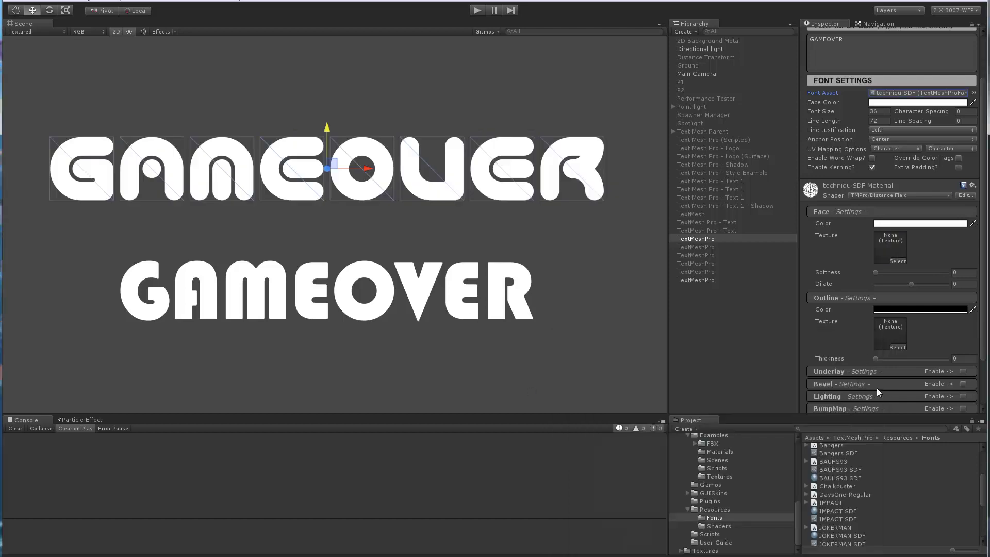
# Step: Drag the techniqu SDF Metal II Green + Glow material onto the top text
pyautogui.scroll(-5, 874, 485)
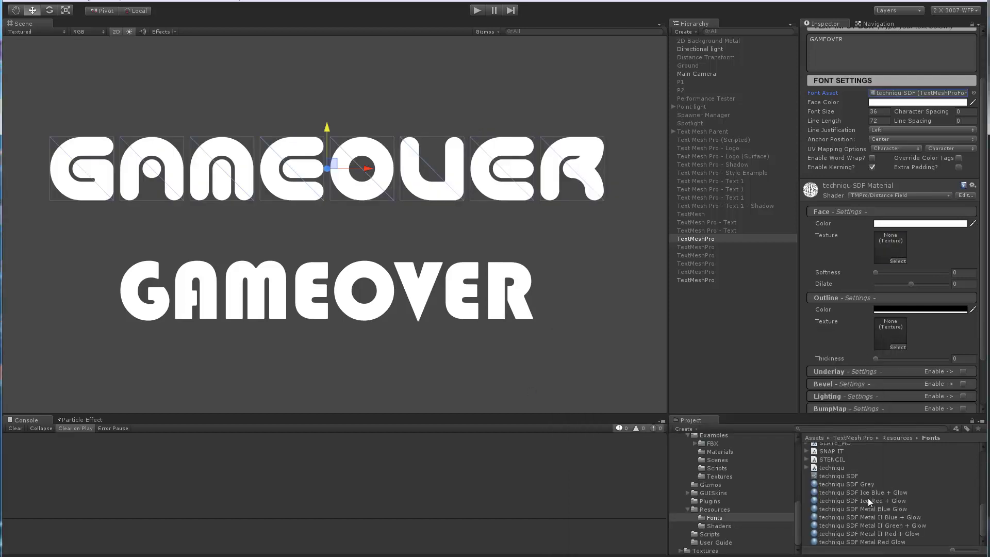
pyautogui.moveTo(867, 524); pyautogui.dragTo(598, 188)
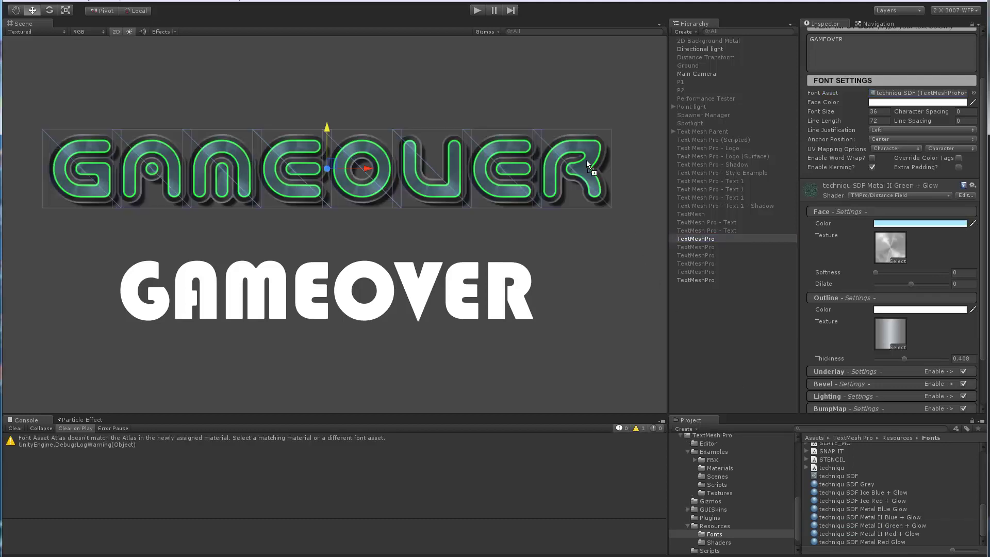
pyautogui.click(711, 331)
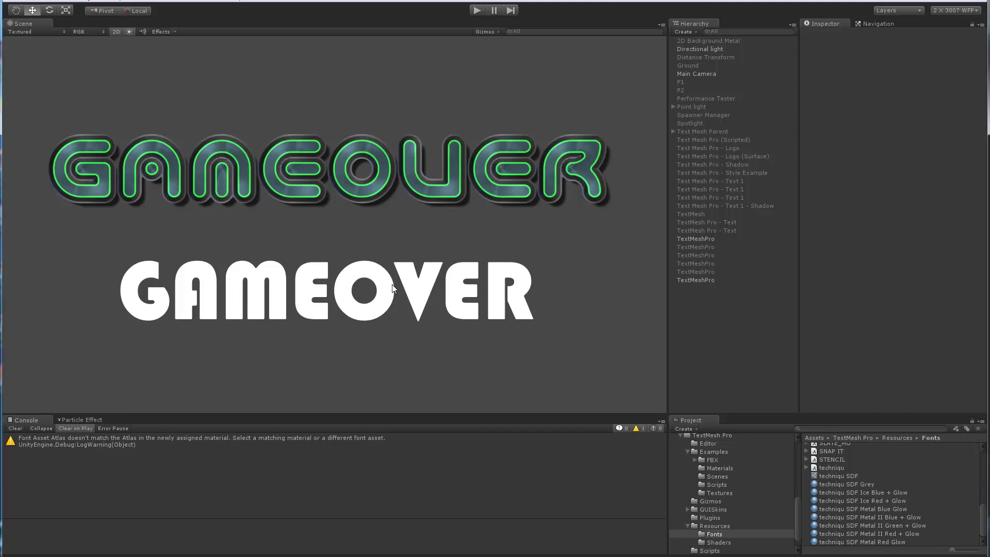
# Step: Copy the techniqu SDF Metal II Green + Glow material properties, then reopen the top text's font picker
pyautogui.click(701, 238)
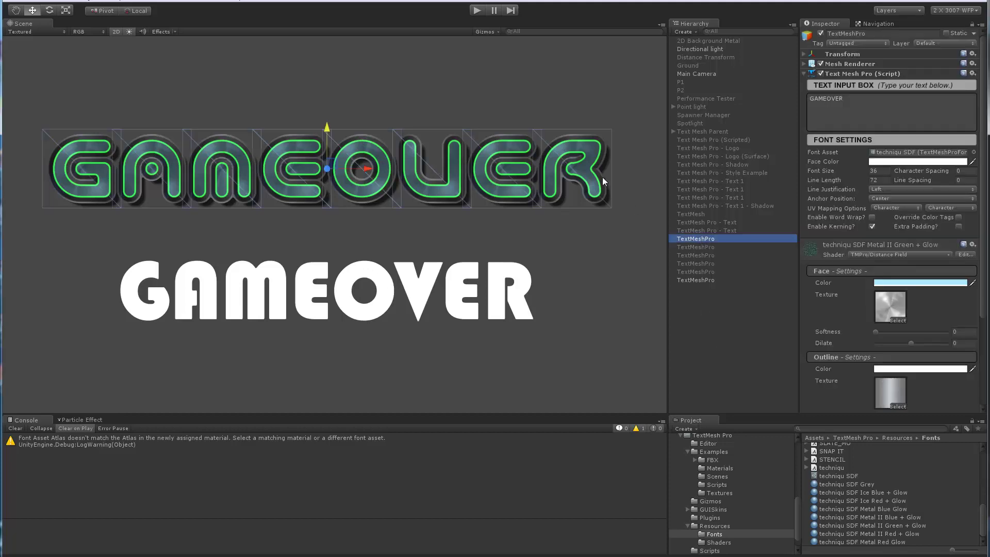
pyautogui.click(897, 525)
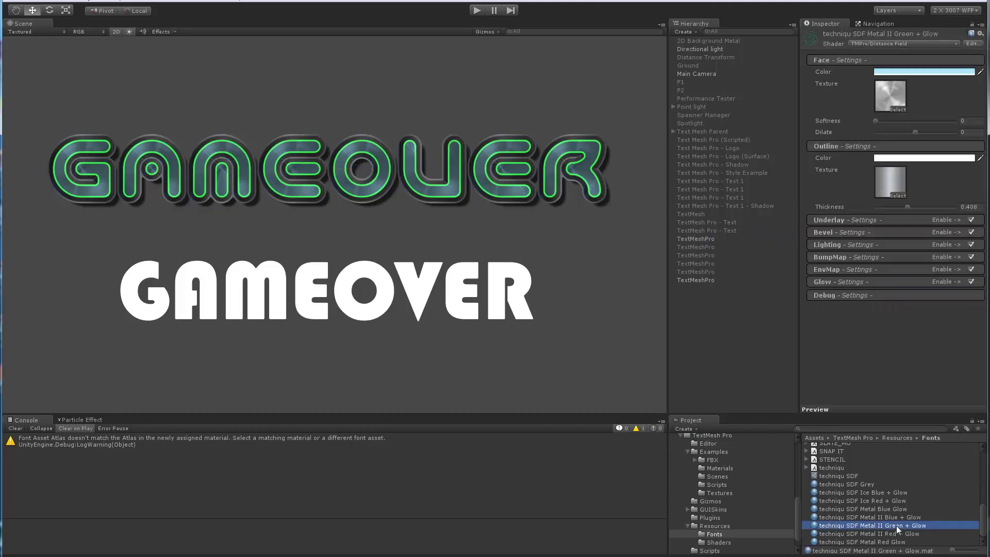
pyautogui.rightClick(807, 45)
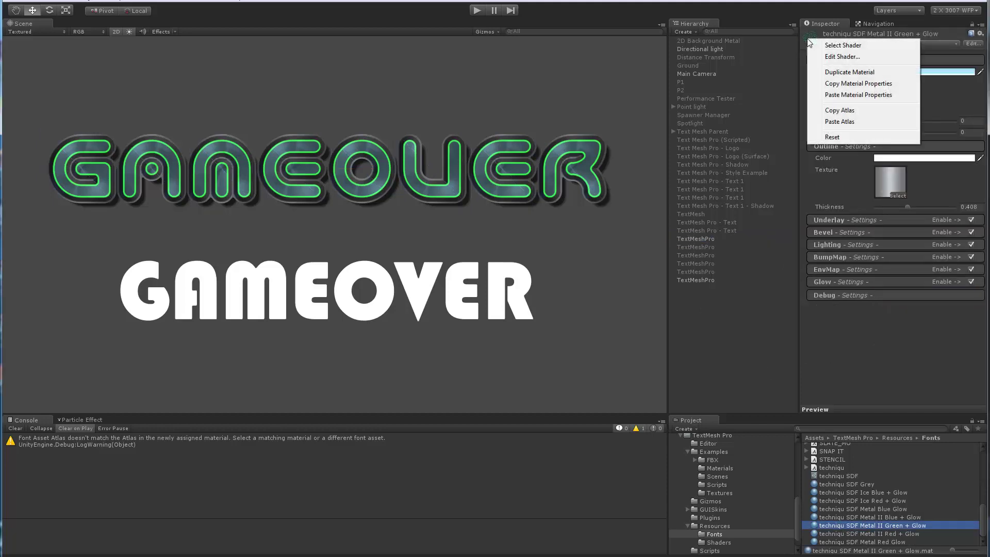
pyautogui.click(836, 84)
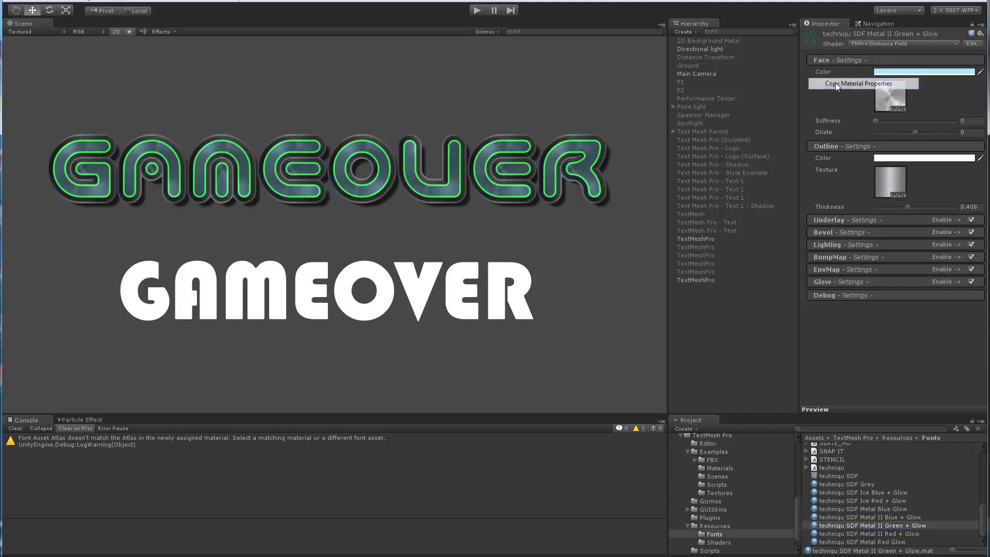
pyautogui.click(704, 240)
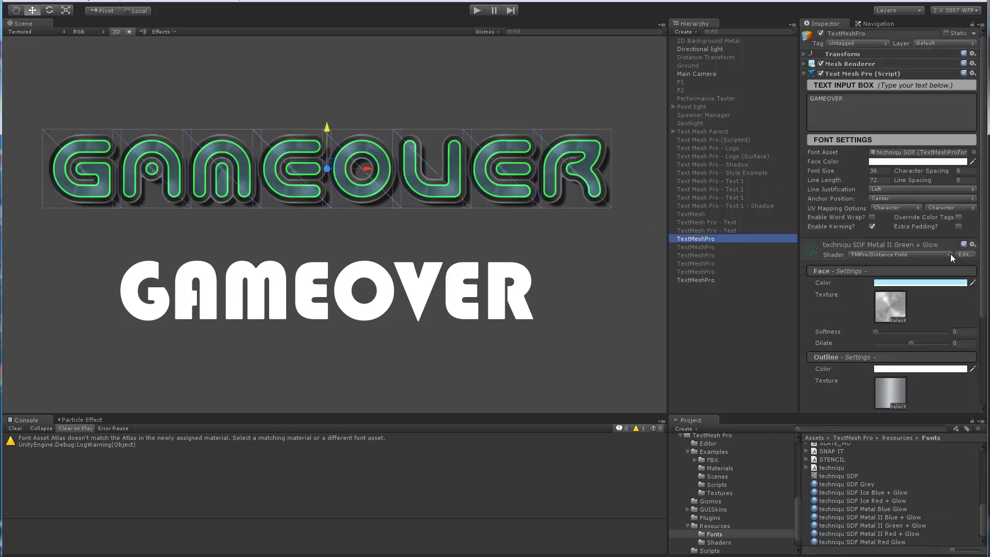
pyautogui.click(974, 153)
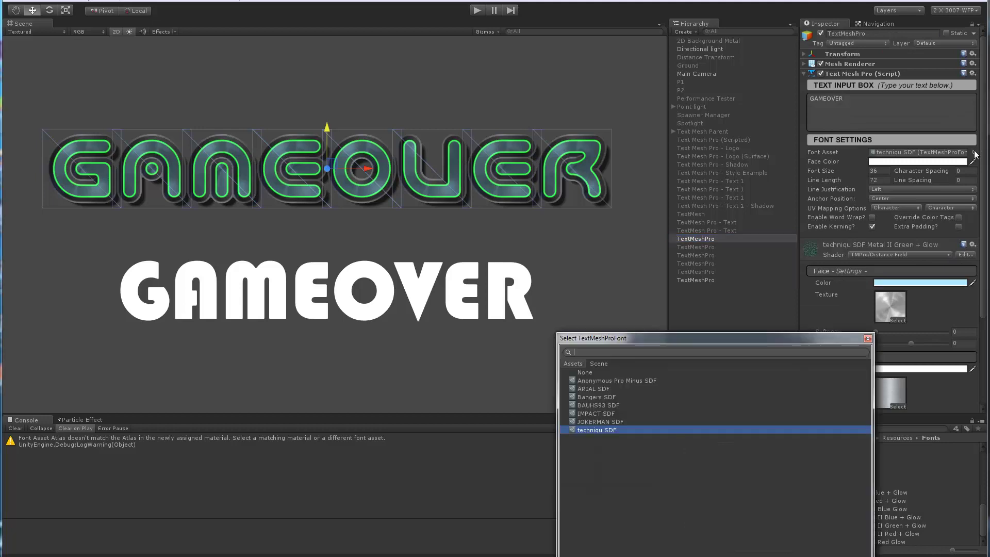
# Step: Set the top GAMEOVER font back to BAUHS93 SDF
pyautogui.click(589, 406)
pyautogui.click(868, 339)
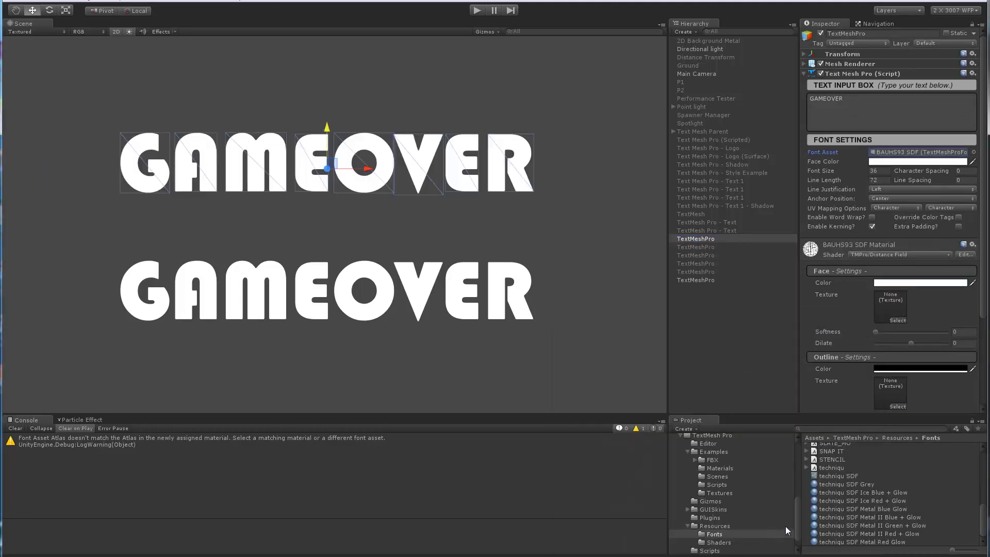
pyautogui.scroll(4, 839, 508)
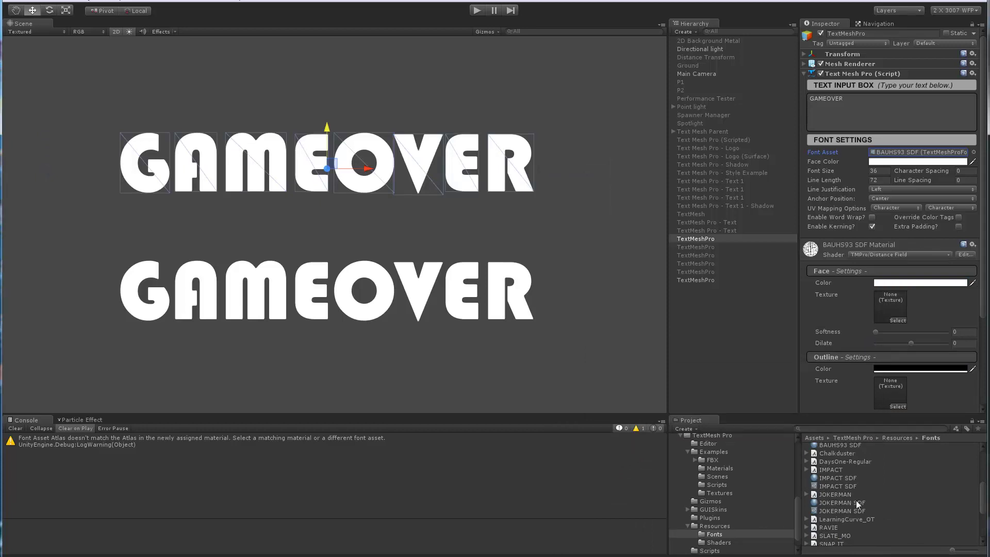
# Step: Duplicate the top text's material and paste the copied green metal-glow properties onto it
pyautogui.rightClick(816, 248)
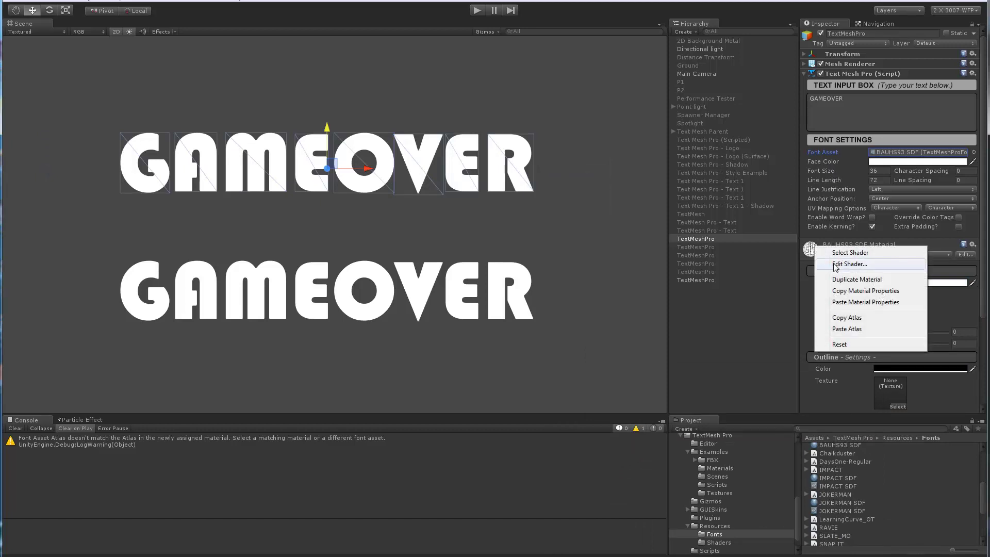
pyautogui.click(840, 279)
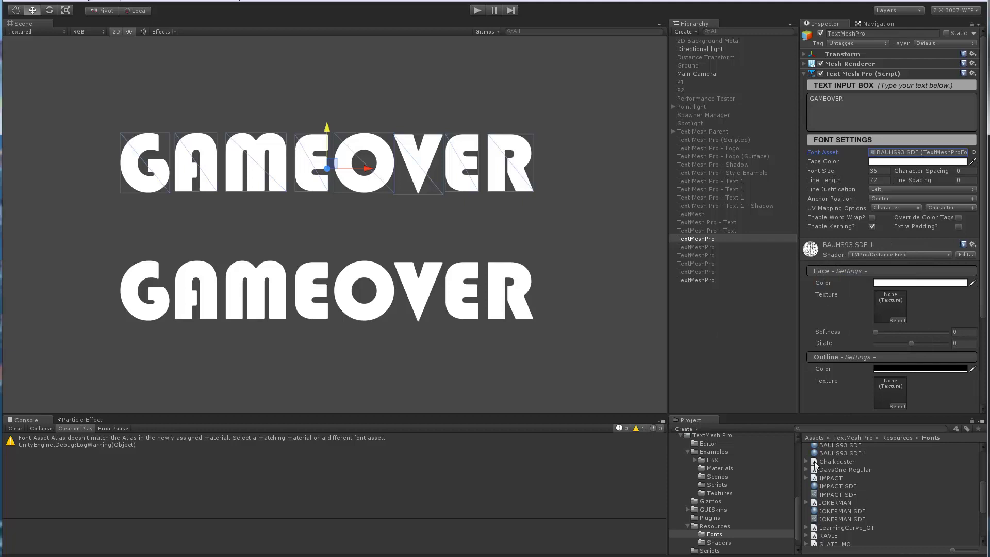
pyautogui.scroll(1, 856, 479)
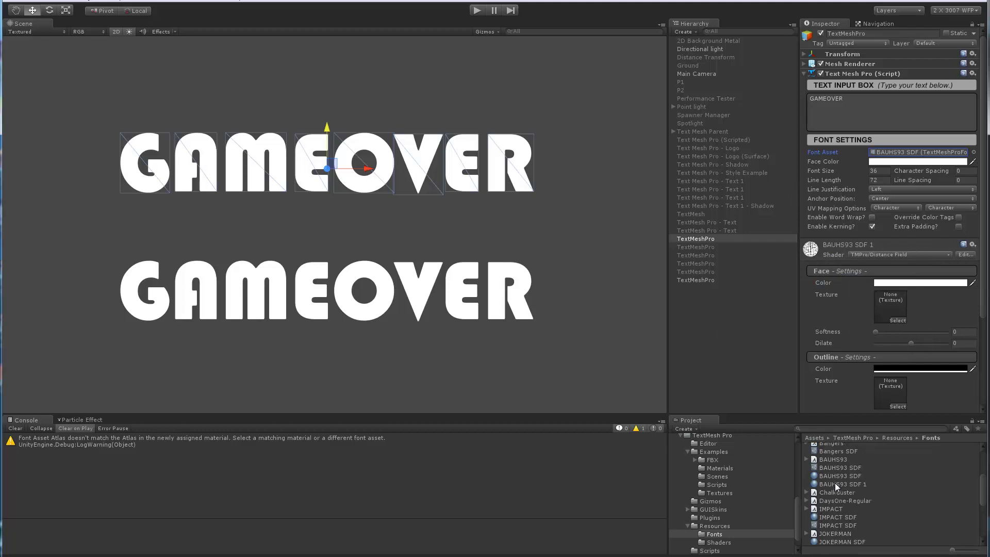
pyautogui.rightClick(812, 247)
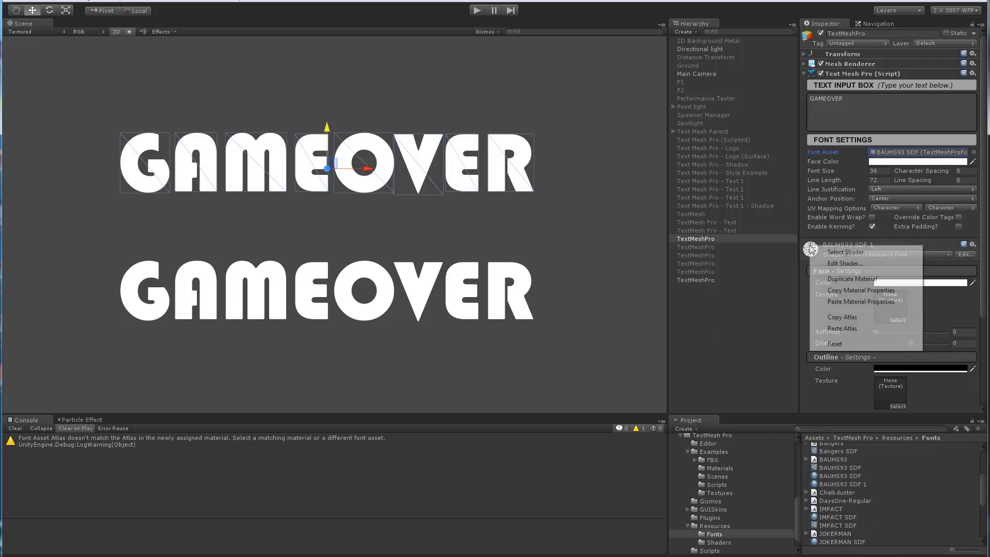
pyautogui.click(839, 305)
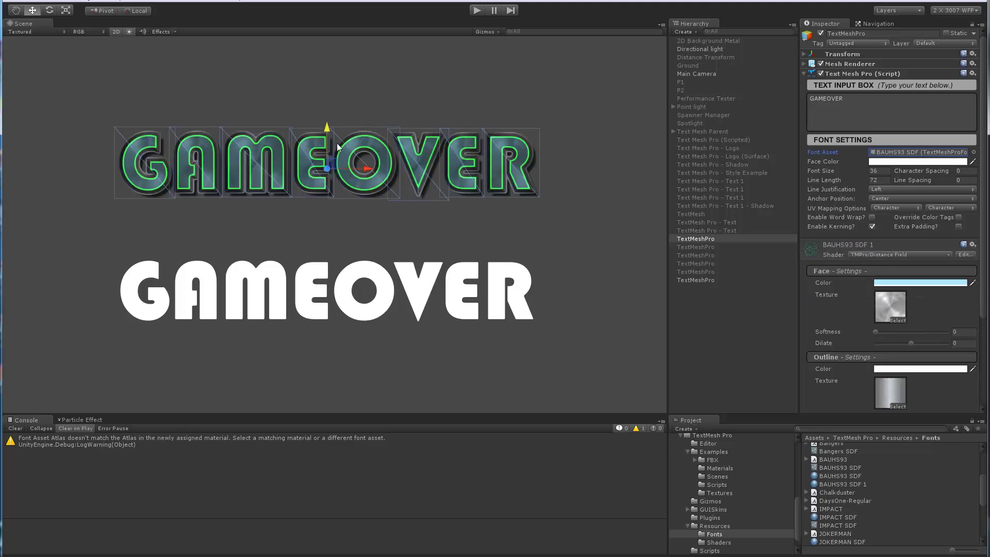
pyautogui.click(711, 320)
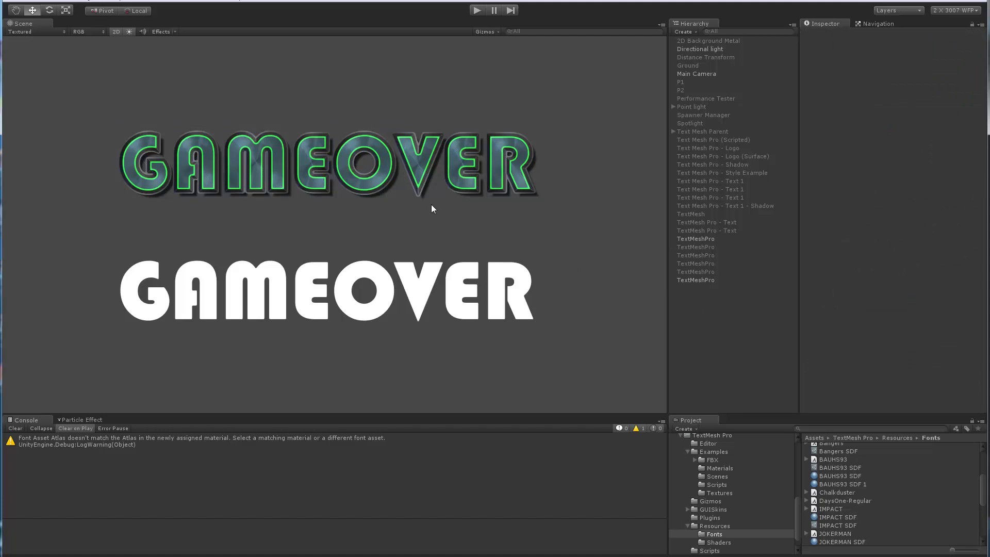
pyautogui.click(696, 238)
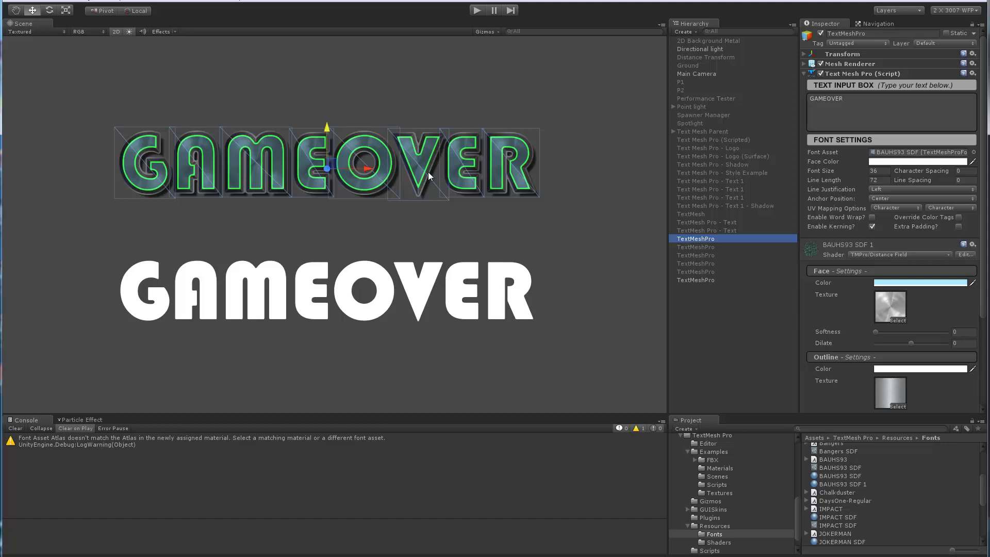
pyautogui.rightClick(824, 253)
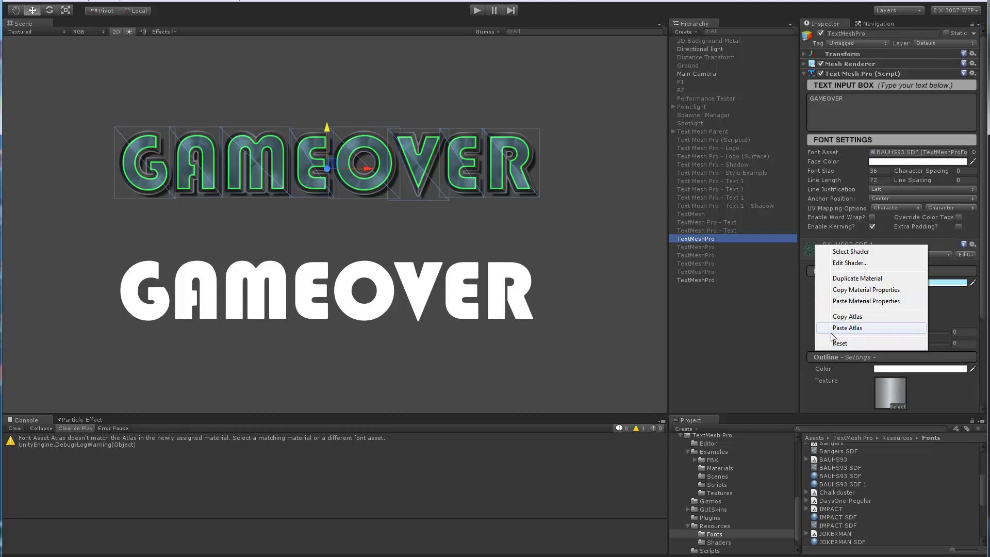
# Step: Deselect the text and view the techniqu SDF font asset's details in the Fonts folder
pyautogui.click(744, 329)
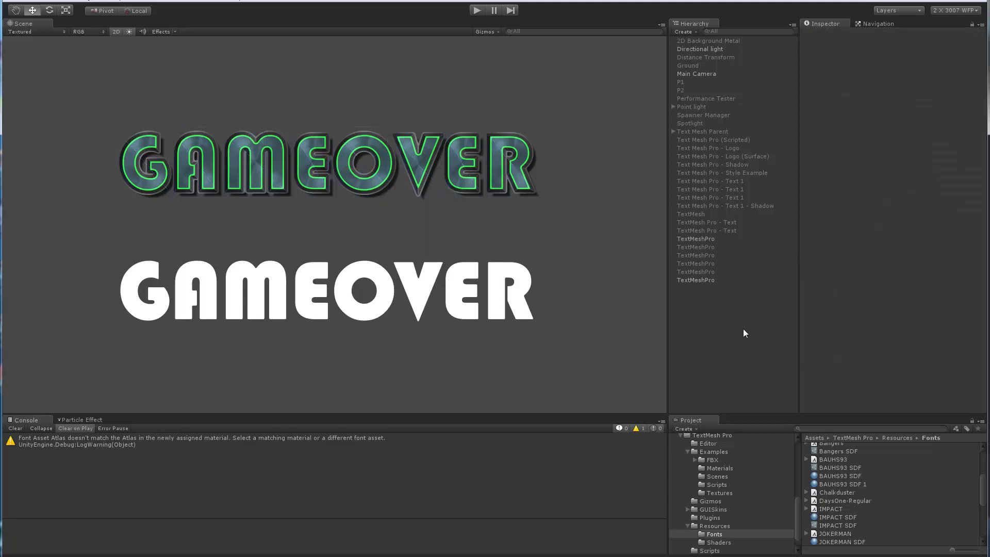
pyautogui.scroll(-5, 873, 491)
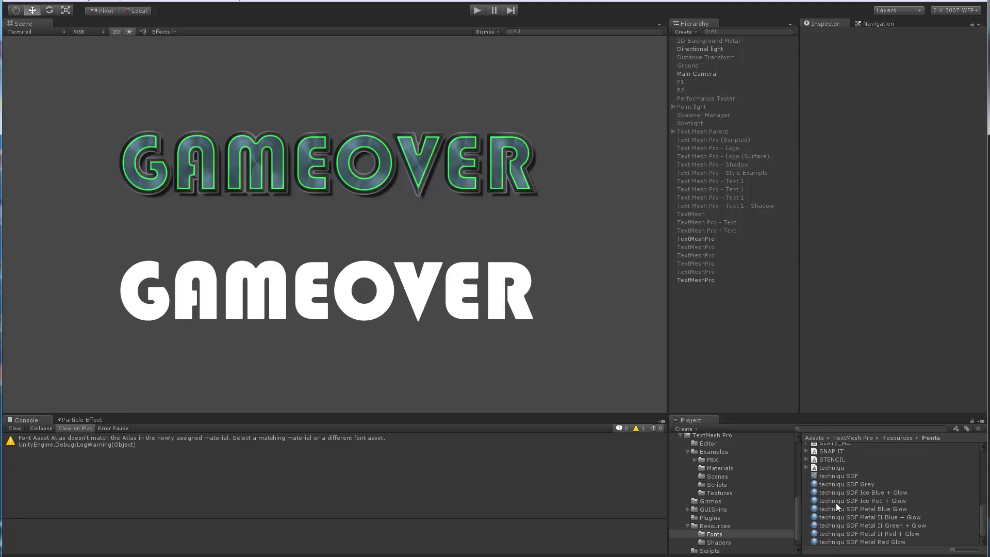
pyautogui.click(827, 477)
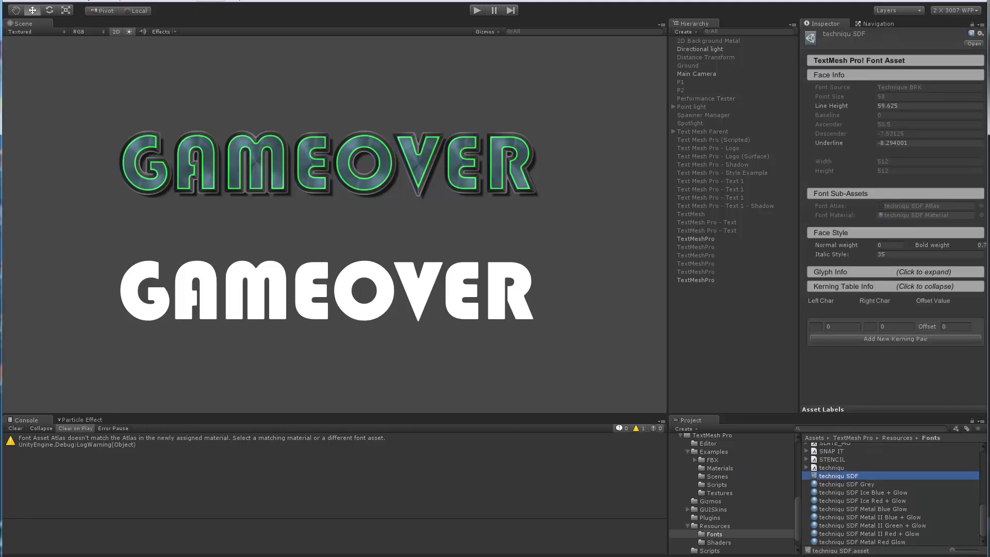
pyautogui.click(212, 1)
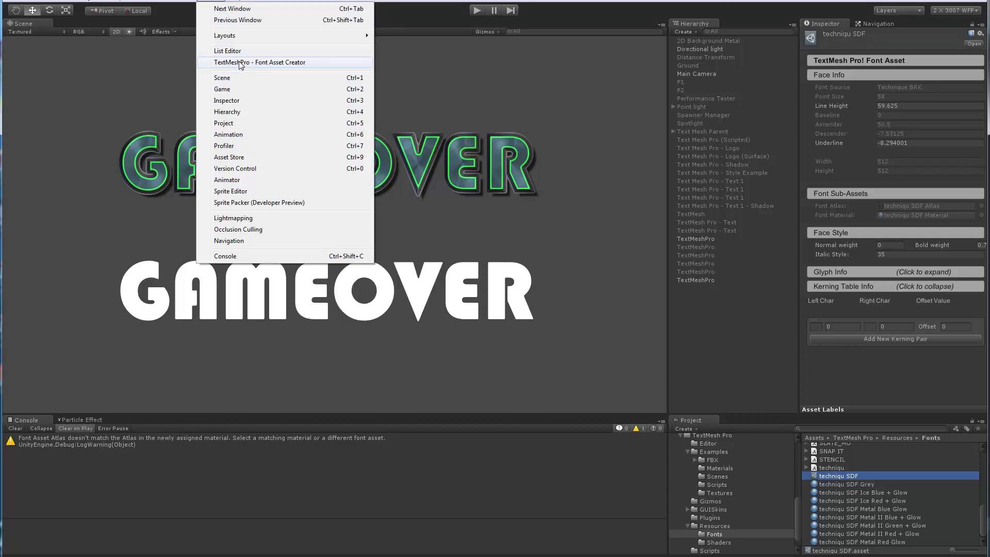
# Step: Set the techniqu SDF Grey material's Font Atlas to None and drag it onto the top GAMEOVER
pyautogui.click(847, 484)
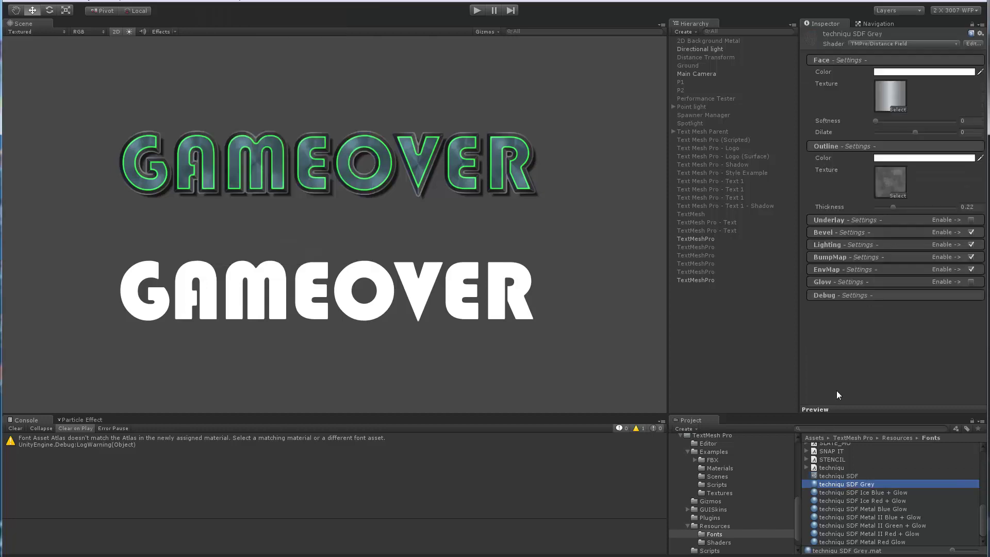
pyautogui.click(825, 295)
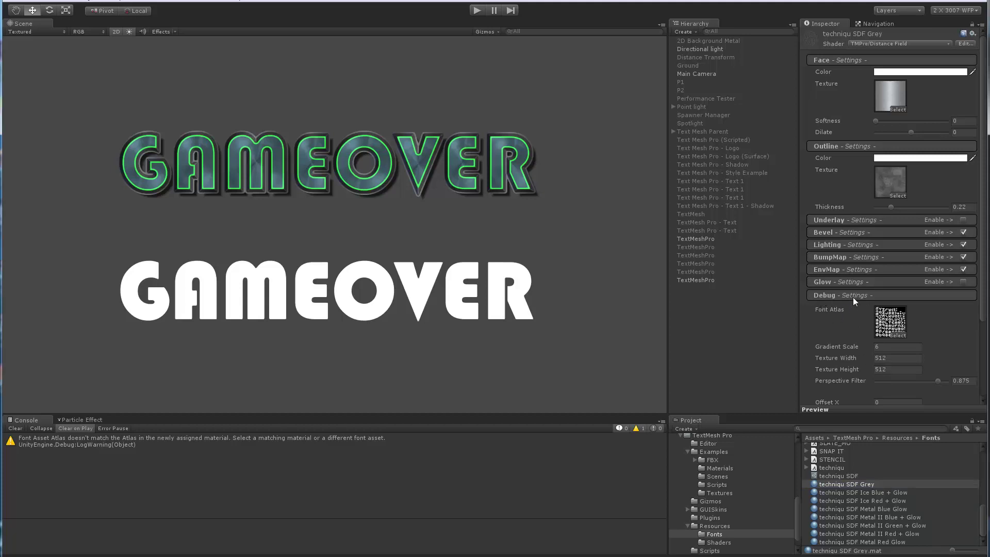
pyautogui.click(897, 336)
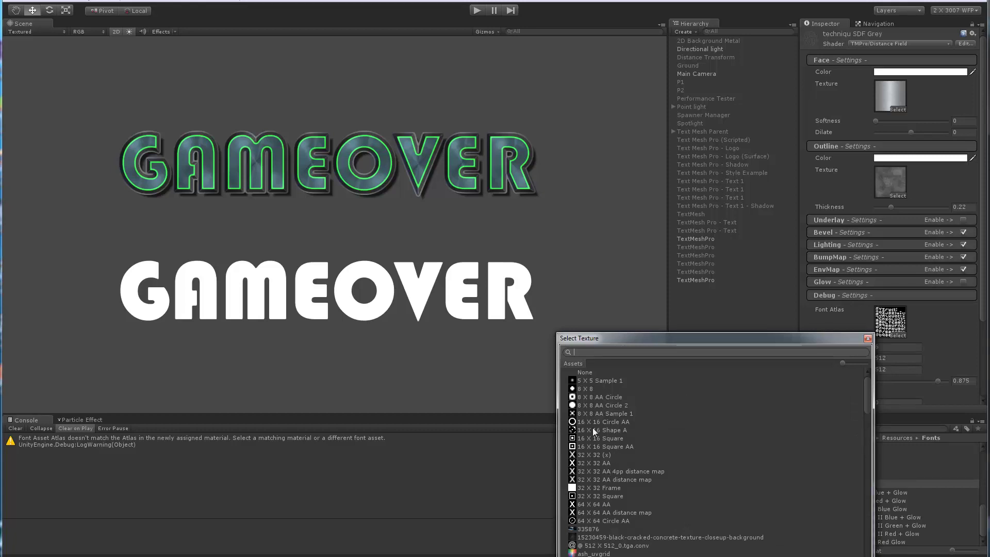
pyautogui.moveTo(815, 335); pyautogui.dragTo(522, 310)
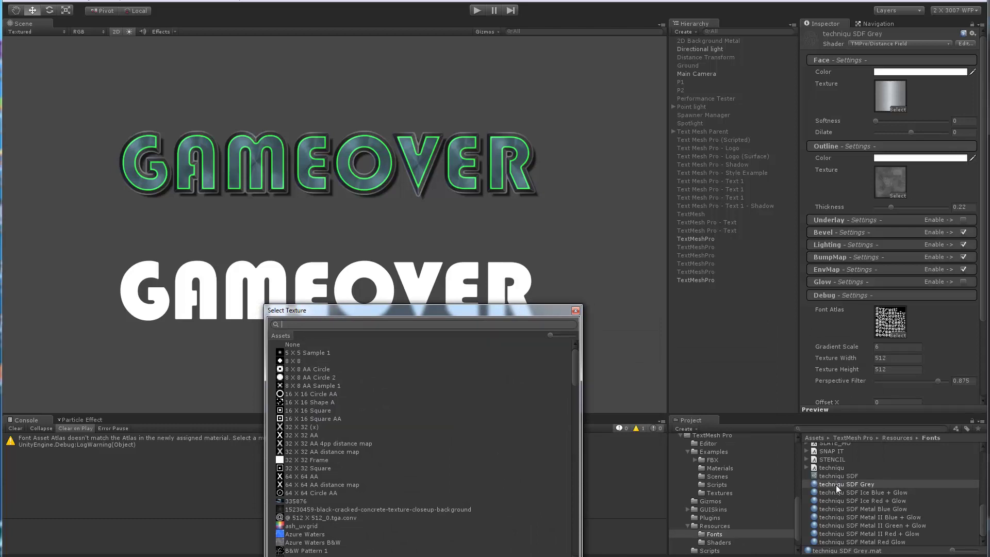
pyautogui.click(281, 342)
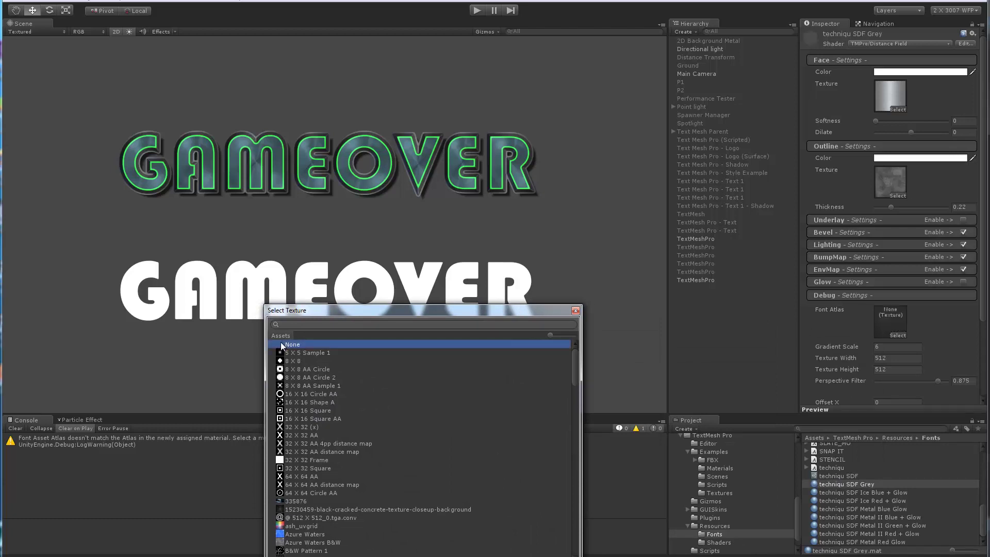
pyautogui.click(575, 310)
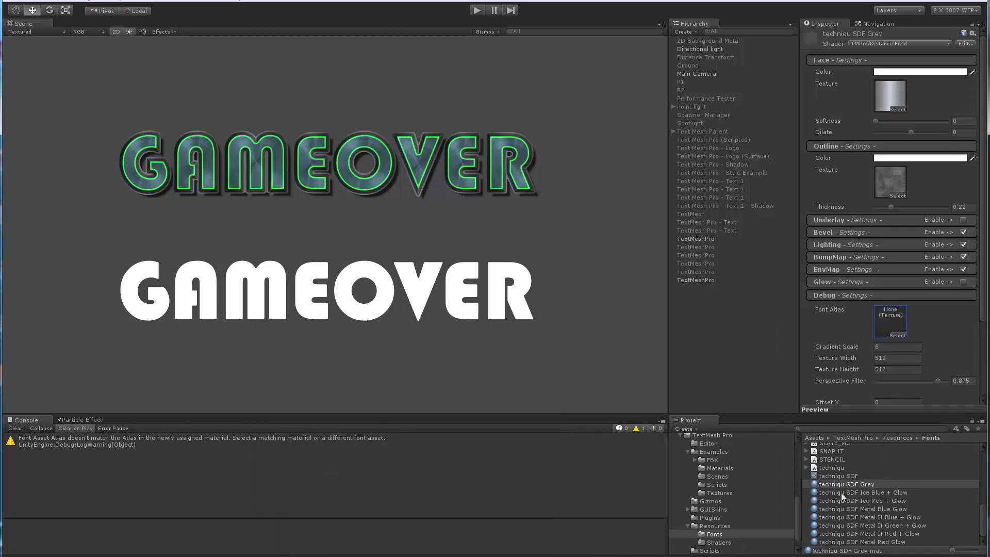
pyautogui.moveTo(836, 484); pyautogui.dragTo(515, 170)
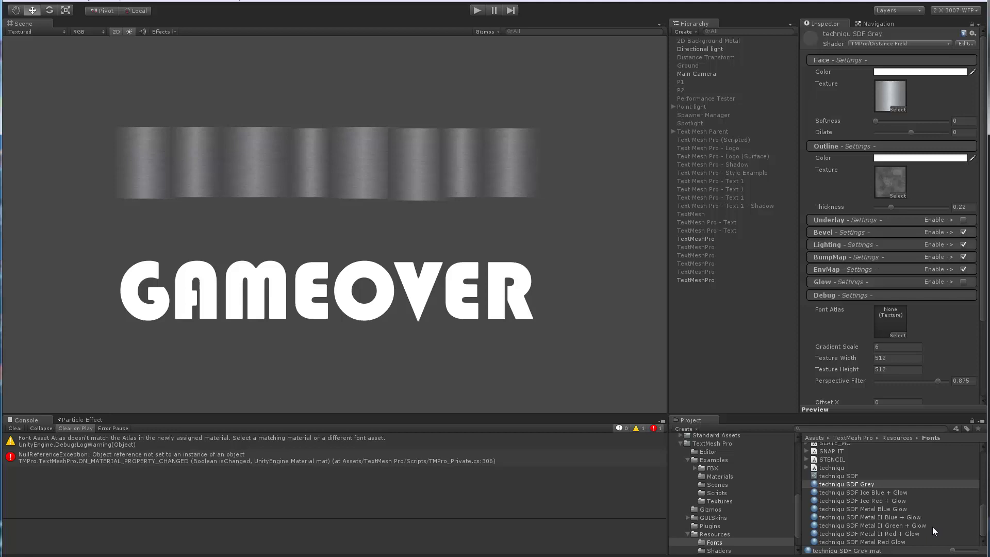
# Step: Set the top GAMEOVER font to techniqu SDF and apply the techniqu SDF Grey material
pyautogui.click(698, 238)
pyautogui.click(974, 152)
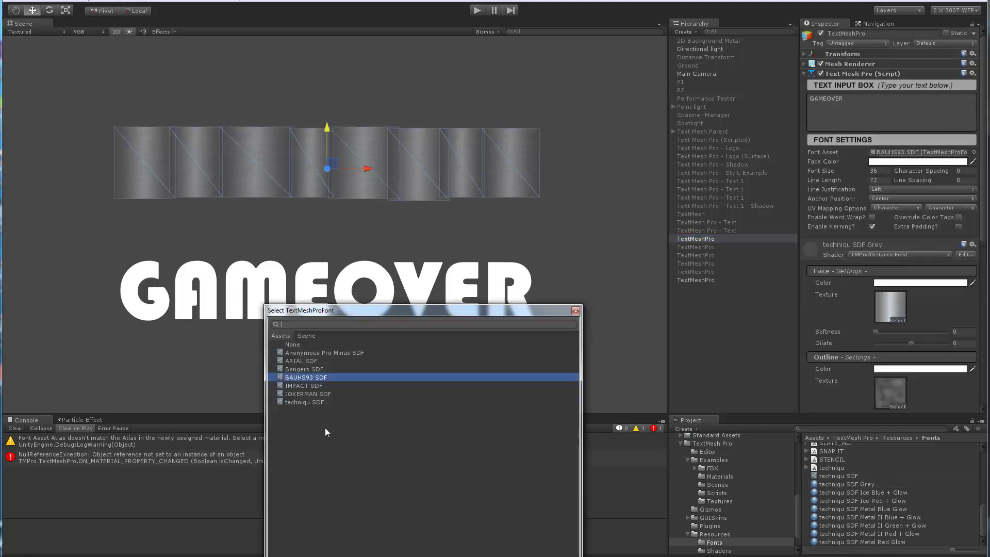
pyautogui.click(304, 402)
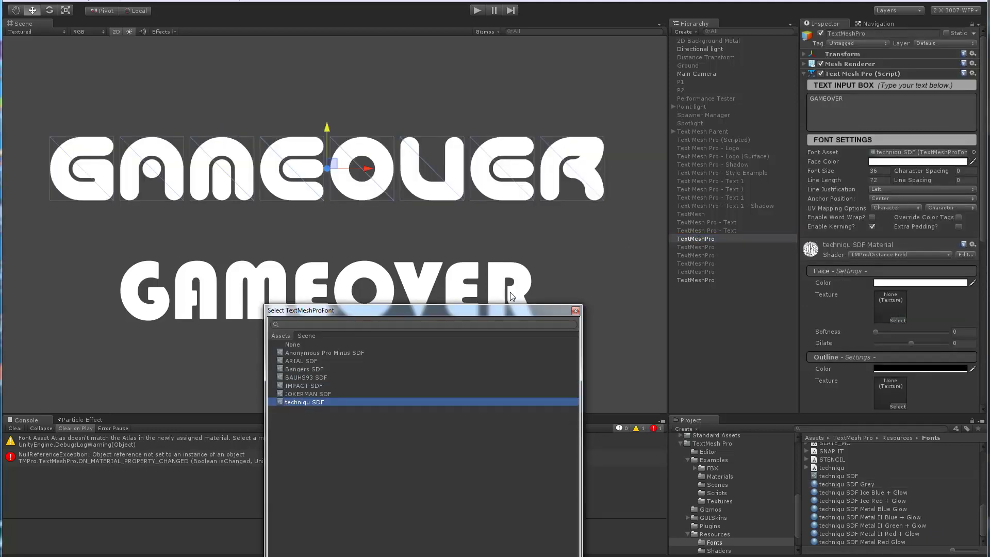
pyautogui.click(575, 311)
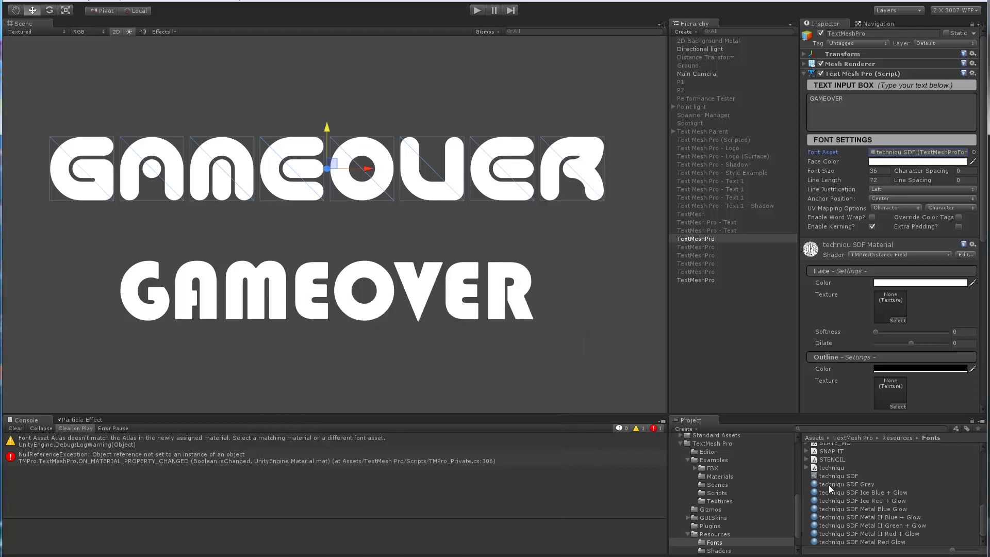
pyautogui.moveTo(828, 485); pyautogui.dragTo(574, 168)
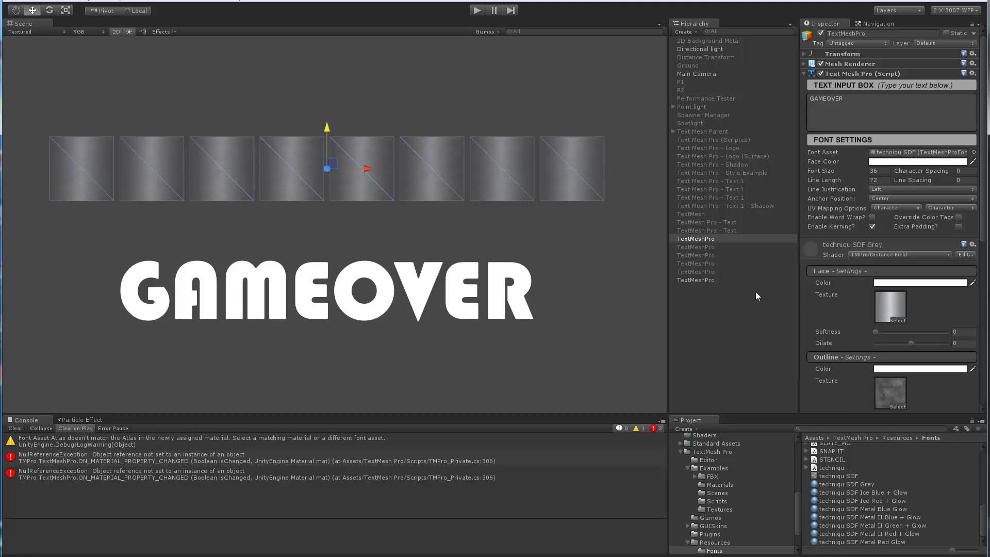
# Step: Check the material's empty Font Atlas slot, then select the techniqu SDF font asset
pyautogui.scroll(-5, 872, 315)
pyautogui.scroll(-5, 886, 345)
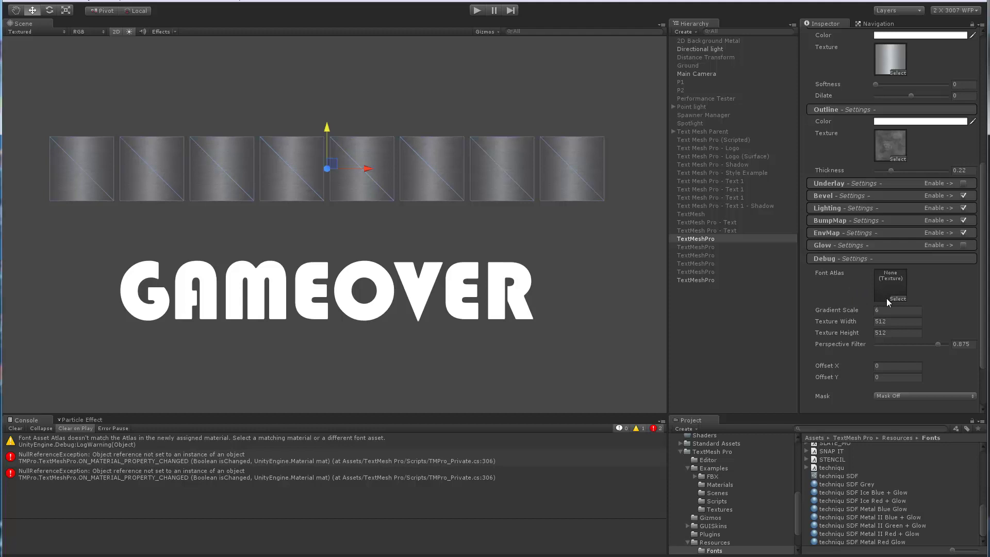
pyautogui.click(897, 299)
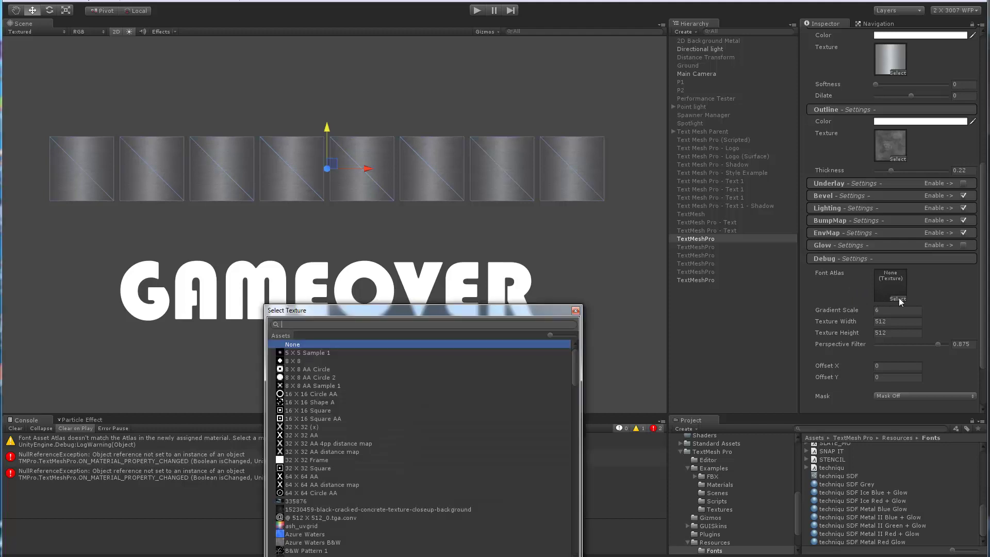
pyautogui.click(576, 311)
pyautogui.click(838, 476)
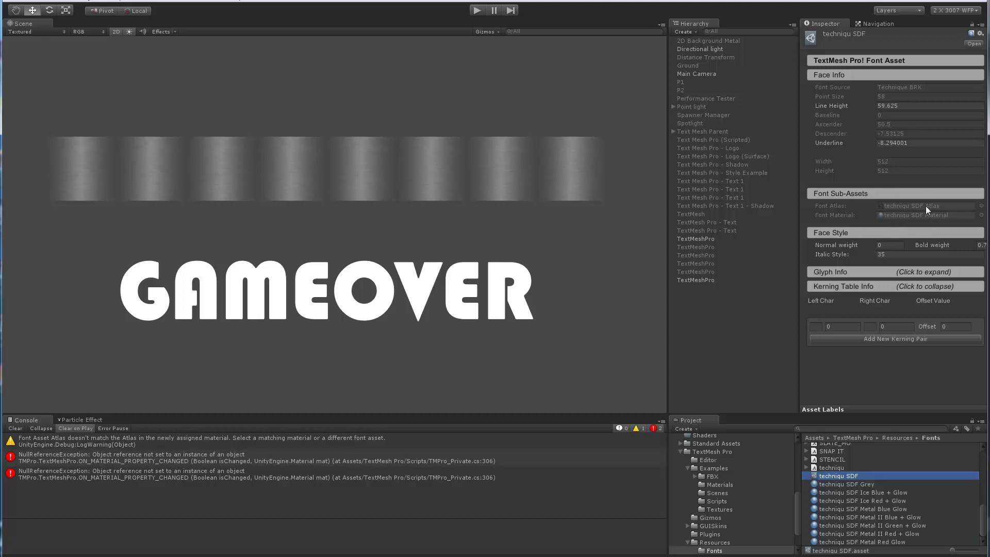
# Step: Browse the Fonts folder, expanding the STENCIL font to compare its atlas and material parts
pyautogui.scroll(2, 826, 476)
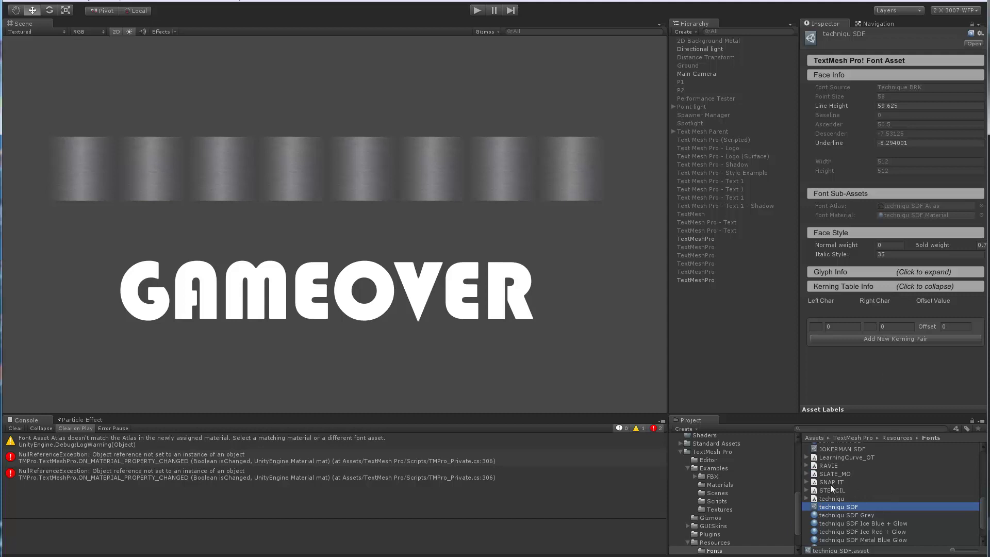
pyautogui.click(807, 491)
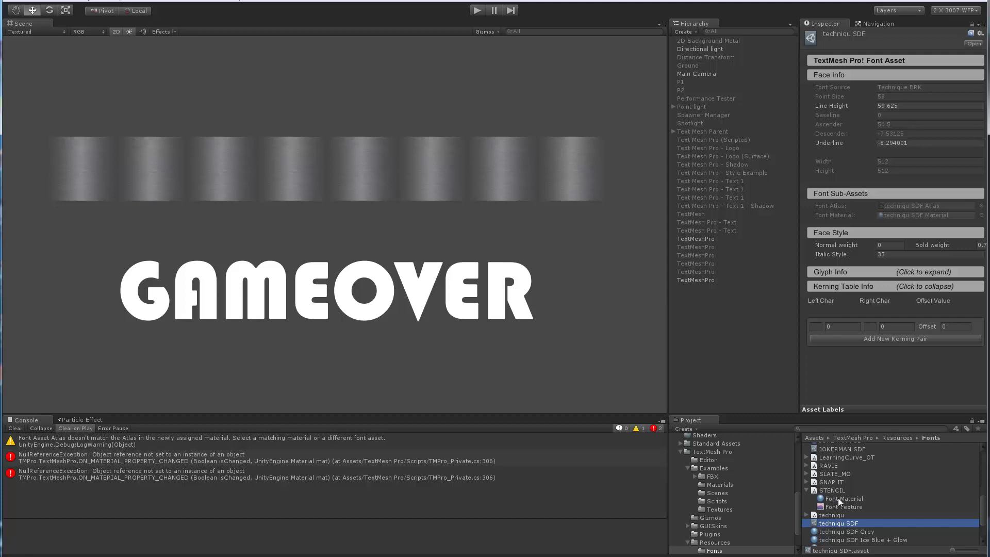
pyautogui.click(806, 490)
pyautogui.click(806, 491)
pyautogui.click(806, 490)
pyautogui.click(806, 491)
pyautogui.click(806, 491)
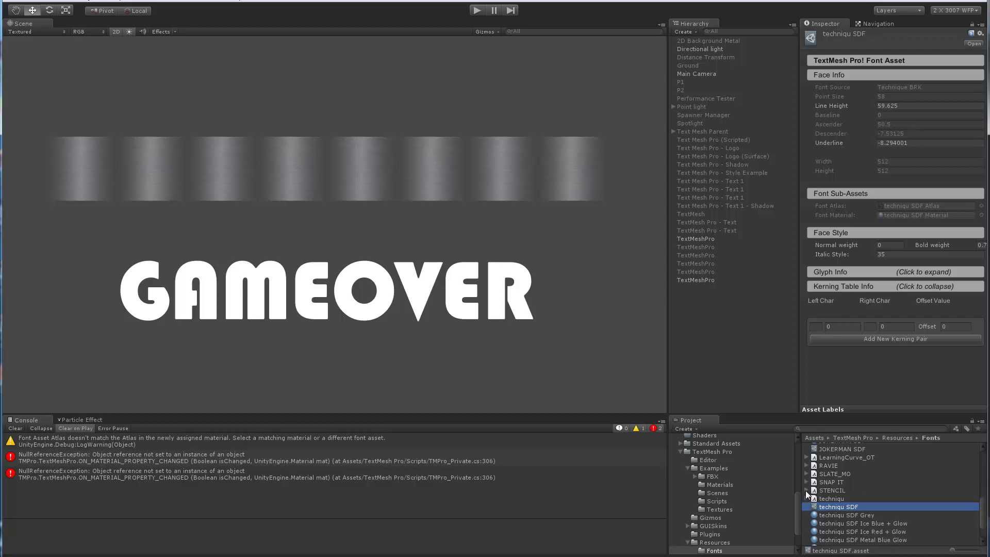
pyautogui.click(807, 490)
pyautogui.click(807, 490)
pyautogui.click(806, 491)
pyautogui.click(806, 490)
pyautogui.scroll(-3, 841, 508)
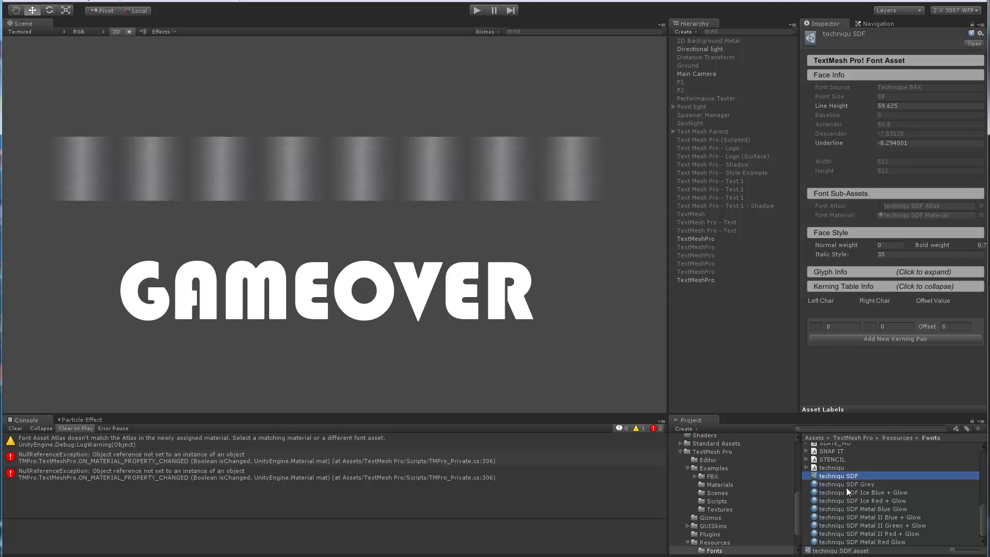
# Step: Copy the atlas from the techniqu SDF material and paste it into techniqu SDF Grey and five other metal materials
pyautogui.doubleClick(895, 215)
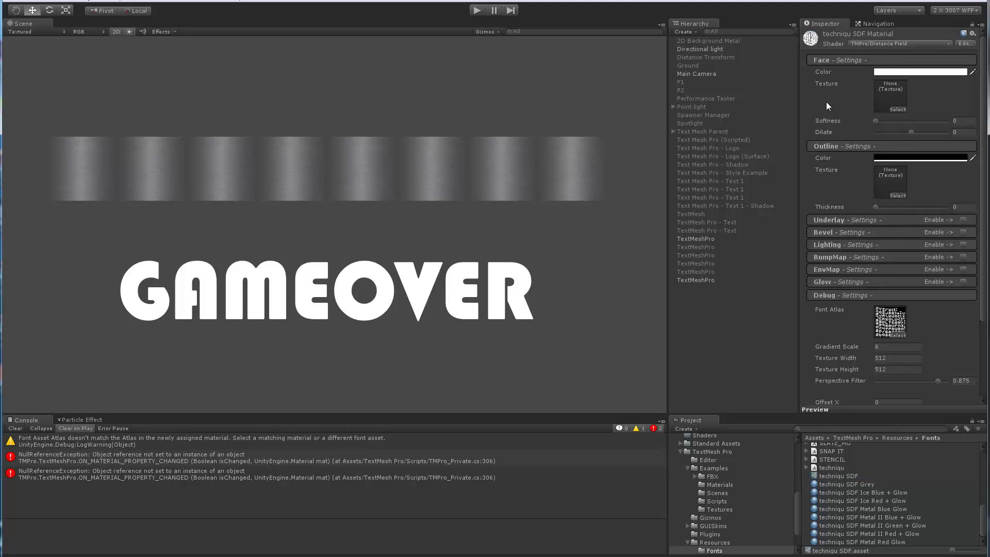
pyautogui.click(844, 108)
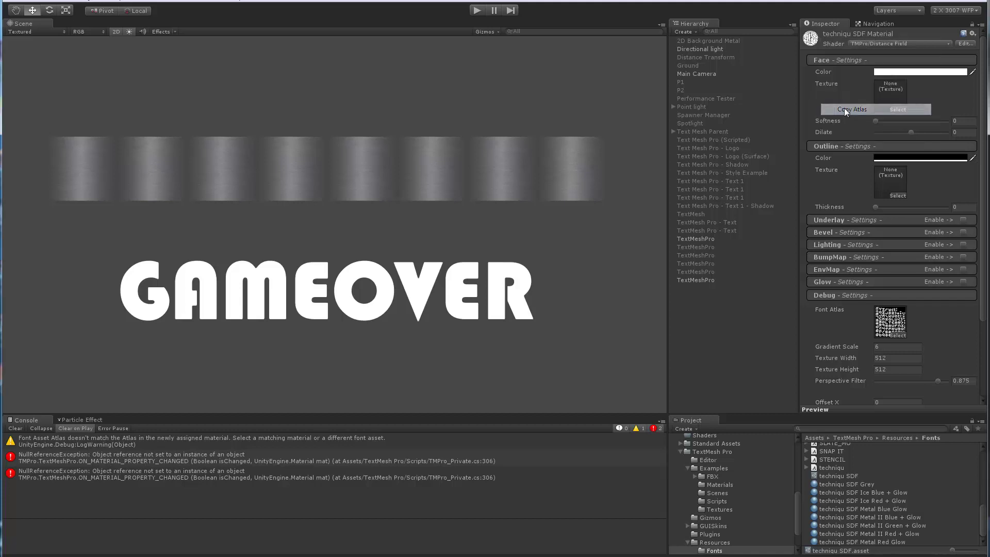
pyautogui.click(838, 485)
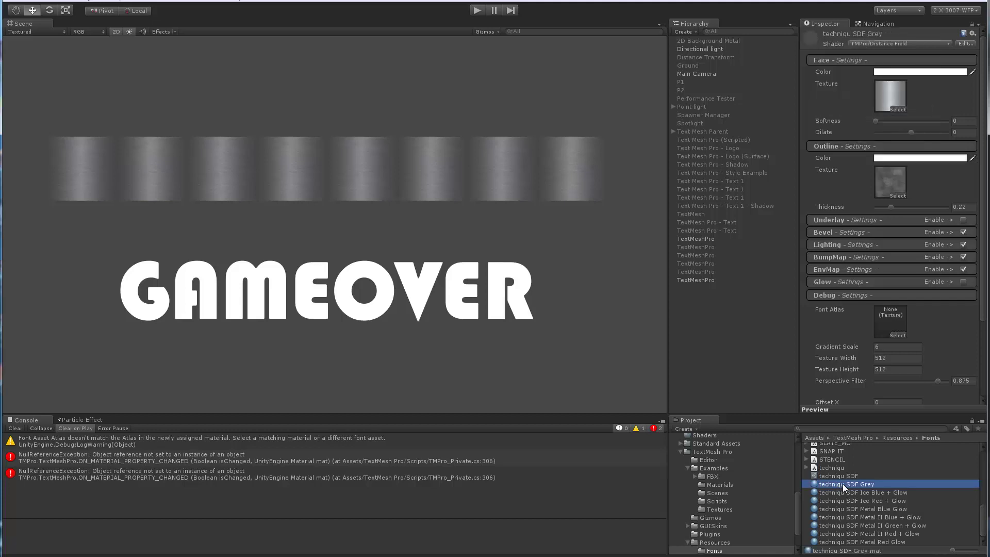
pyautogui.keyDown('shift'); pyautogui.click(842, 526); pyautogui.keyUp('shift')
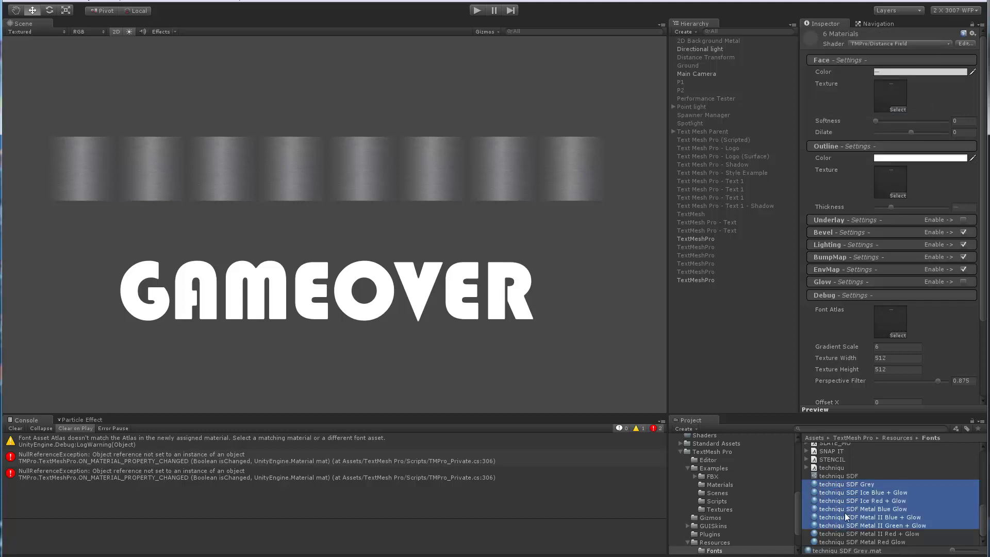
pyautogui.rightClick(814, 32)
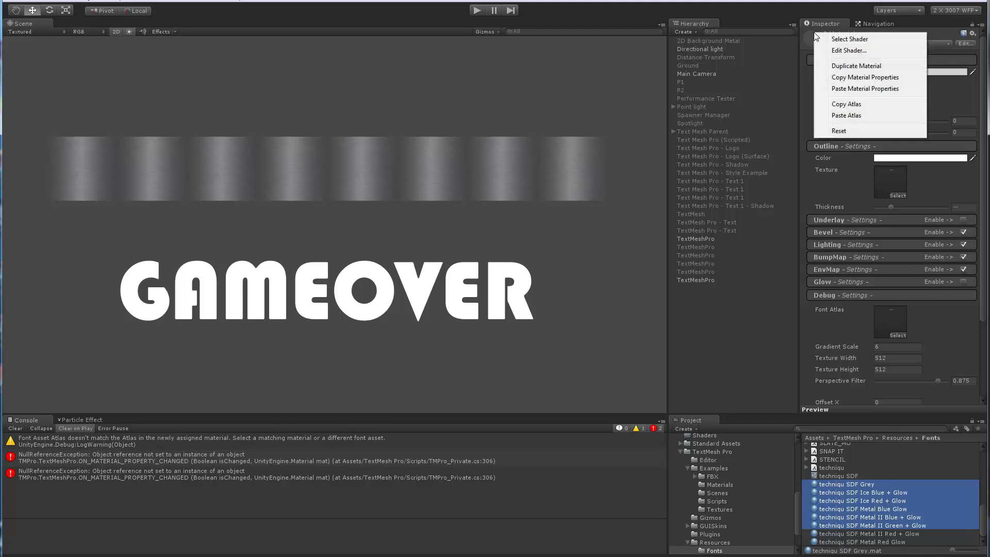
pyautogui.click(843, 119)
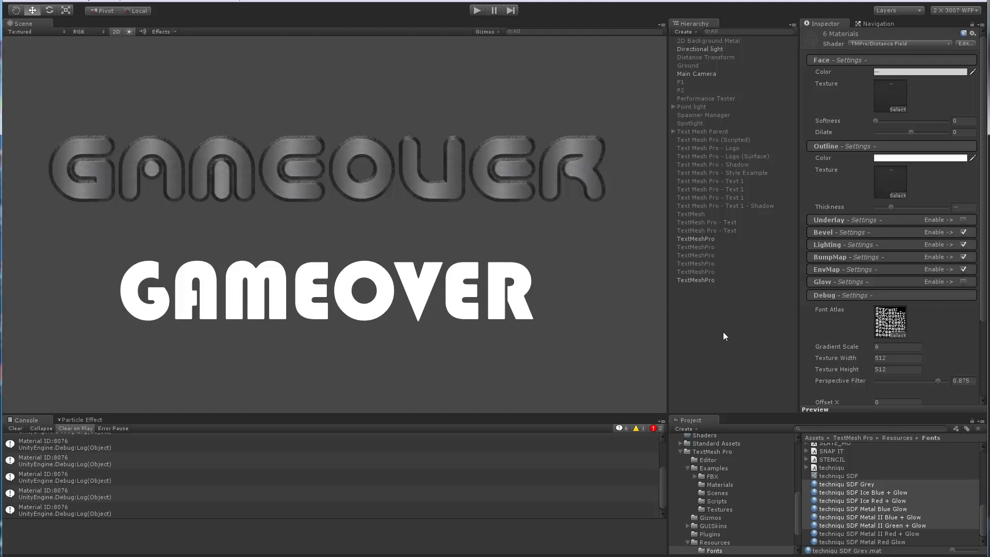
# Step: Check the material options of the top GAMEOVER text, then dismiss them
pyautogui.click(705, 238)
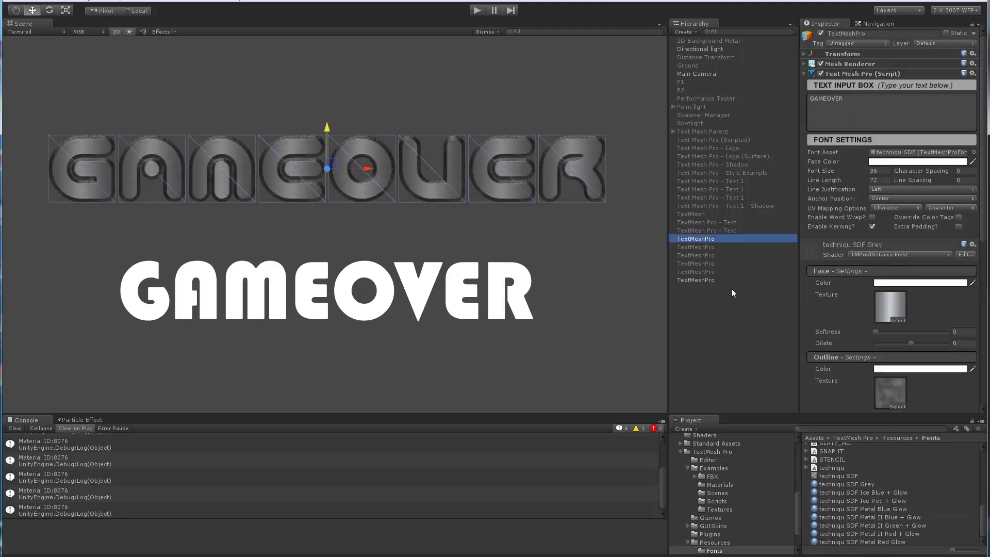
pyautogui.rightClick(816, 250)
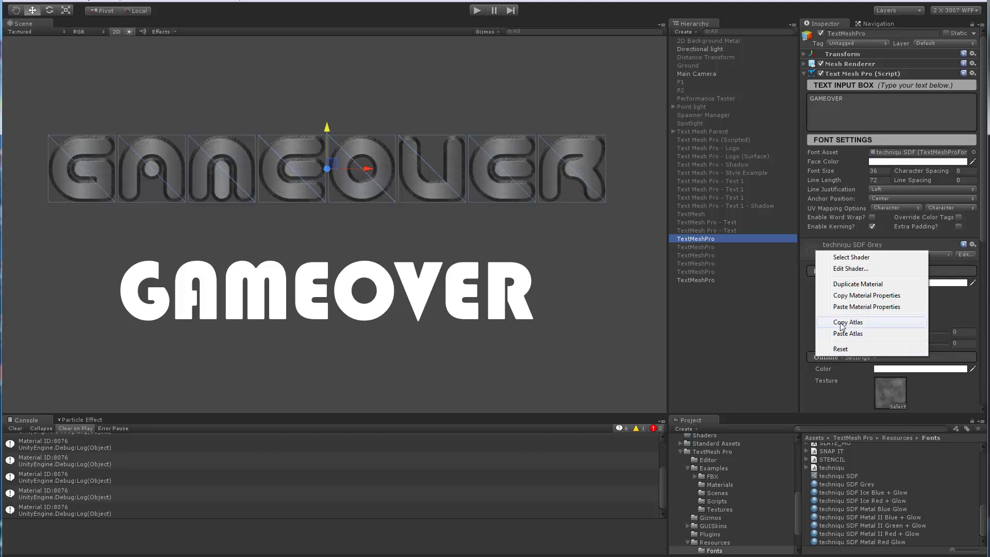
pyautogui.click(757, 330)
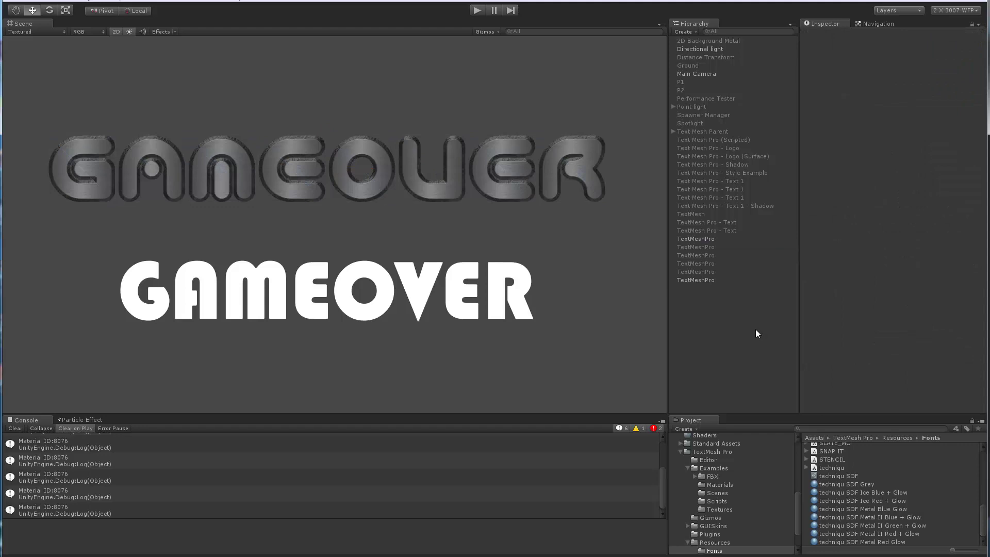
# Step: Inspect the techniqu SDF Grey material, then the techniqu SDF font asset details
pyautogui.click(836, 485)
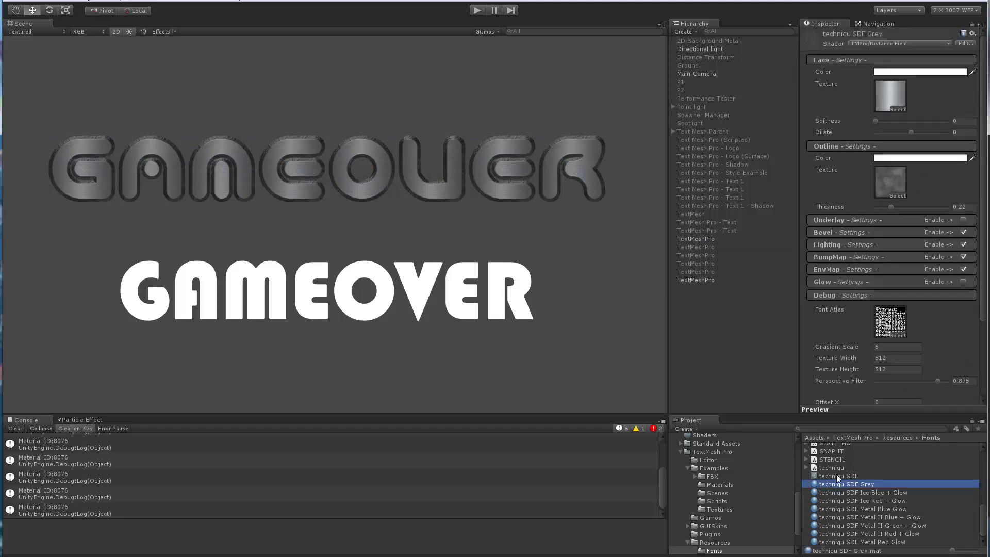
pyautogui.scroll(-2, 859, 339)
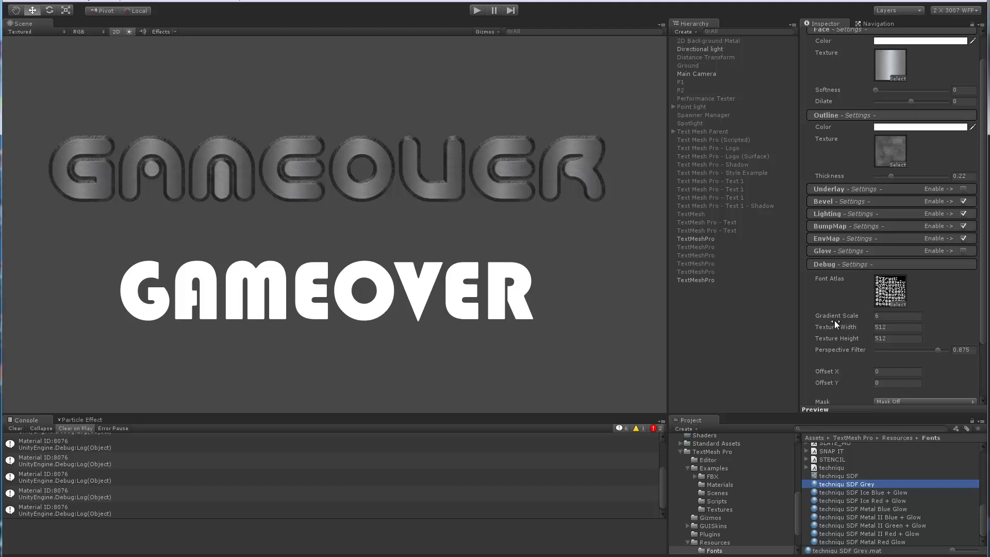
pyautogui.click(831, 476)
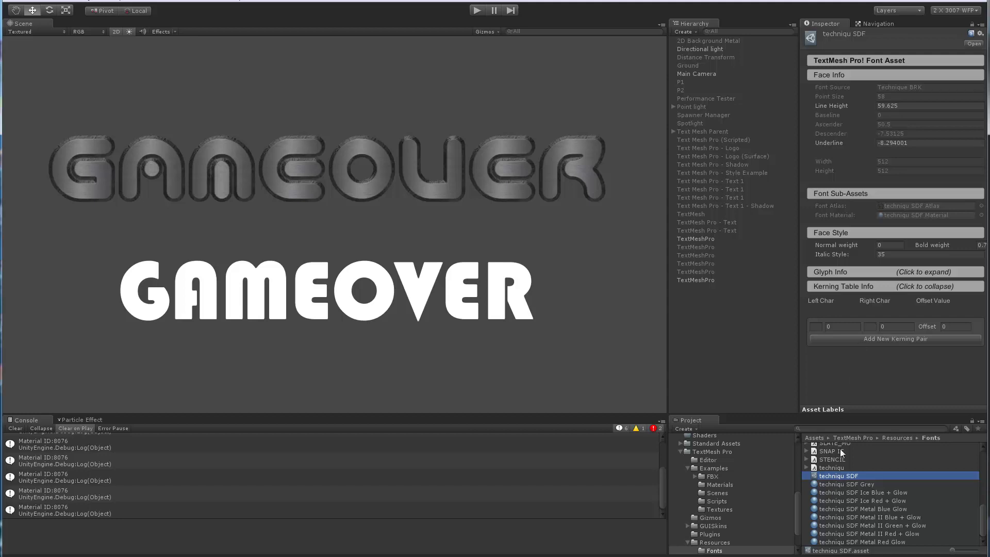
# Step: Review techniqu SDF Grey's Debug settings, confirming its restored 512×512 font atlas
pyautogui.click(836, 485)
pyautogui.scroll(-10, 843, 394)
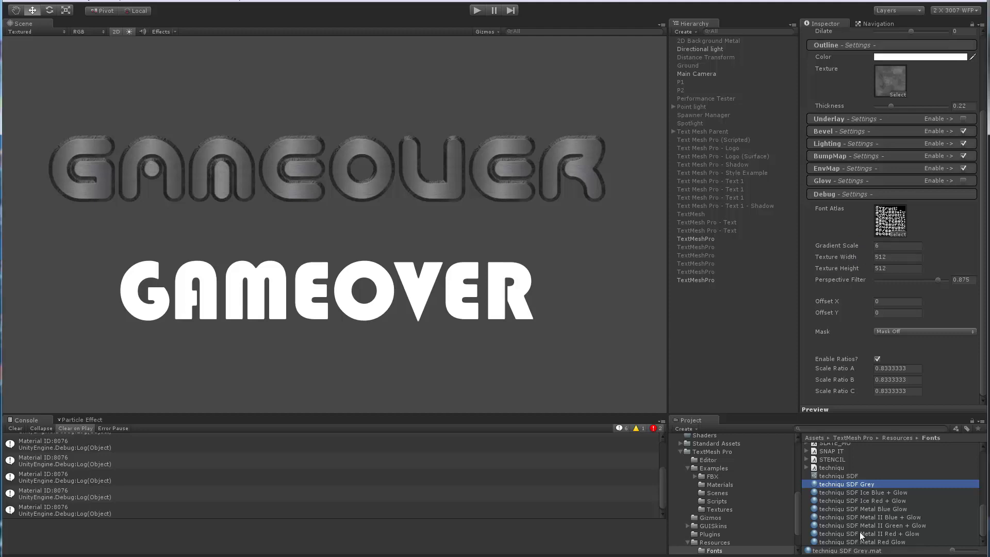
pyautogui.scroll(15, 888, 503)
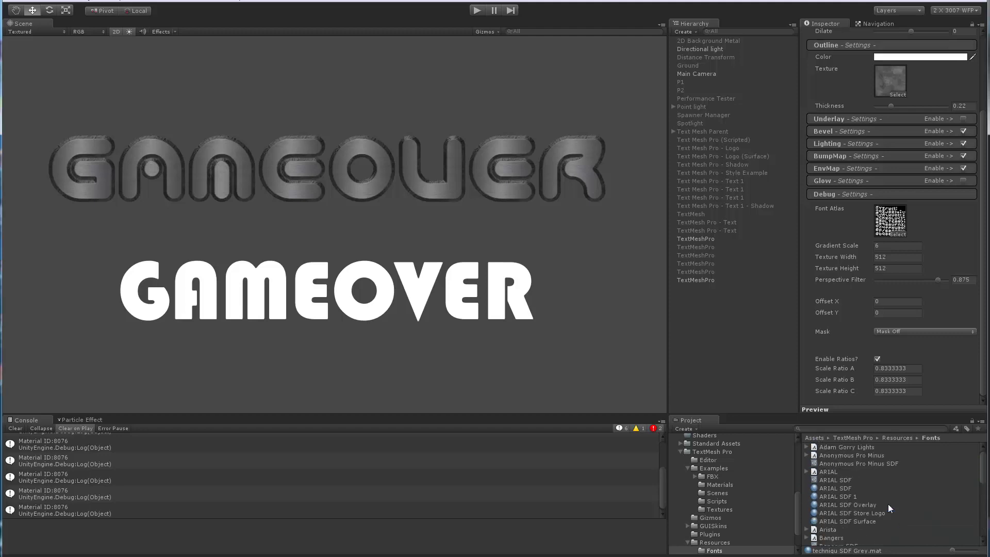